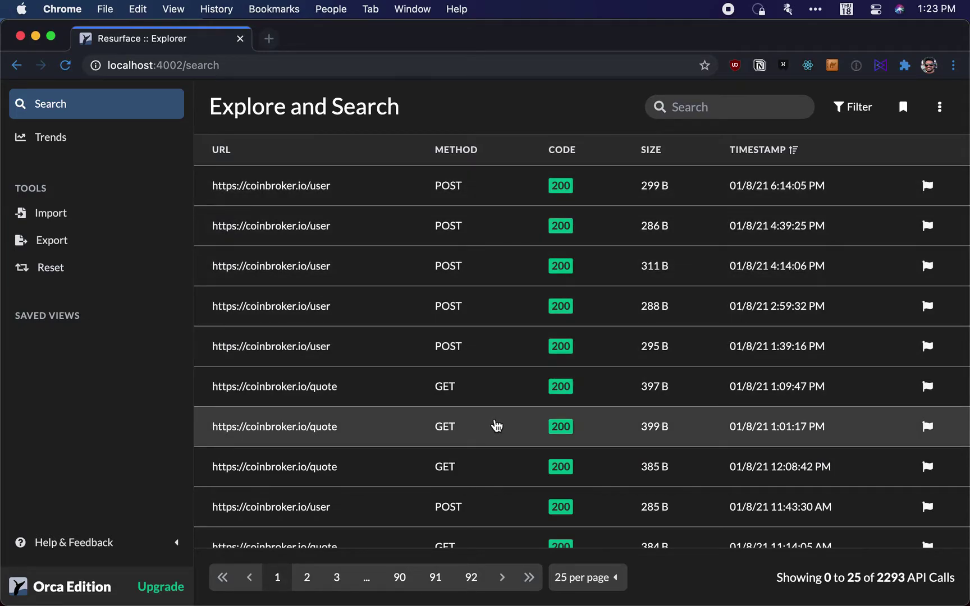
# - Look through the list of API calls and go to page 3 of the results
pyautogui.scroll(-10, 467, 472)
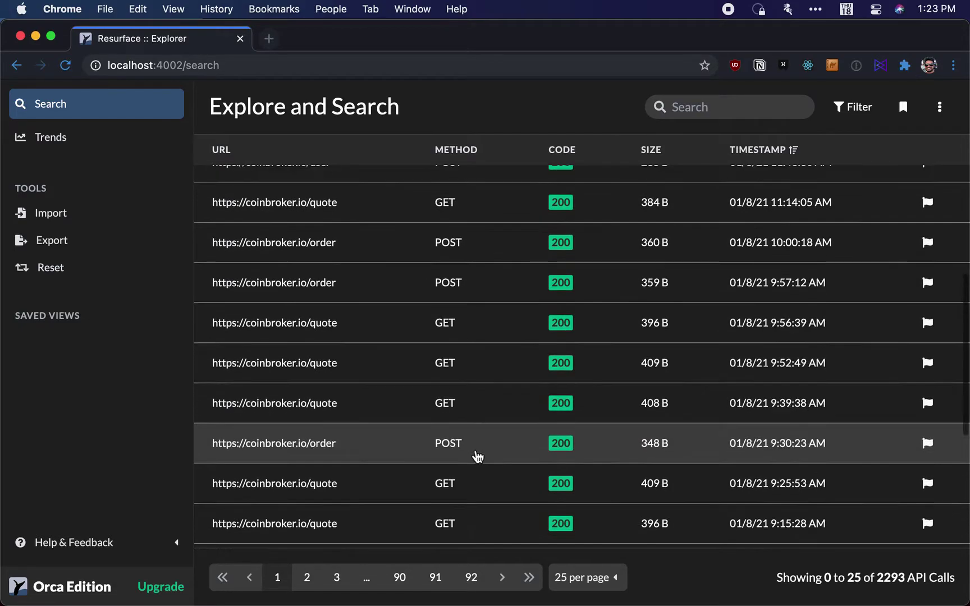
pyautogui.click(306, 577)
pyautogui.click(336, 577)
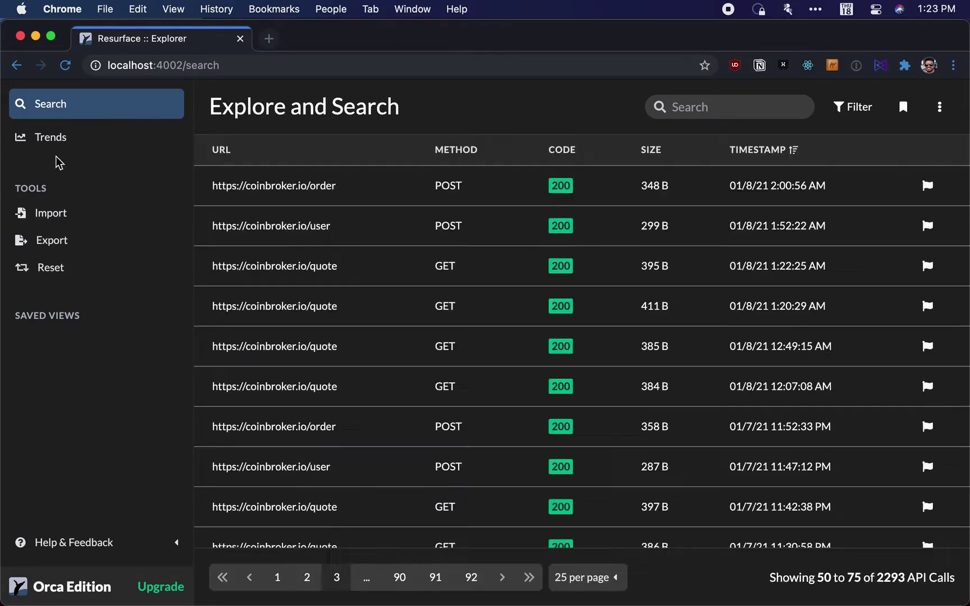
# - View the API call trends and drill into the Robot agent's calls for 2020-12-14 from the Calls By Agent chart
pyautogui.click(50, 140)
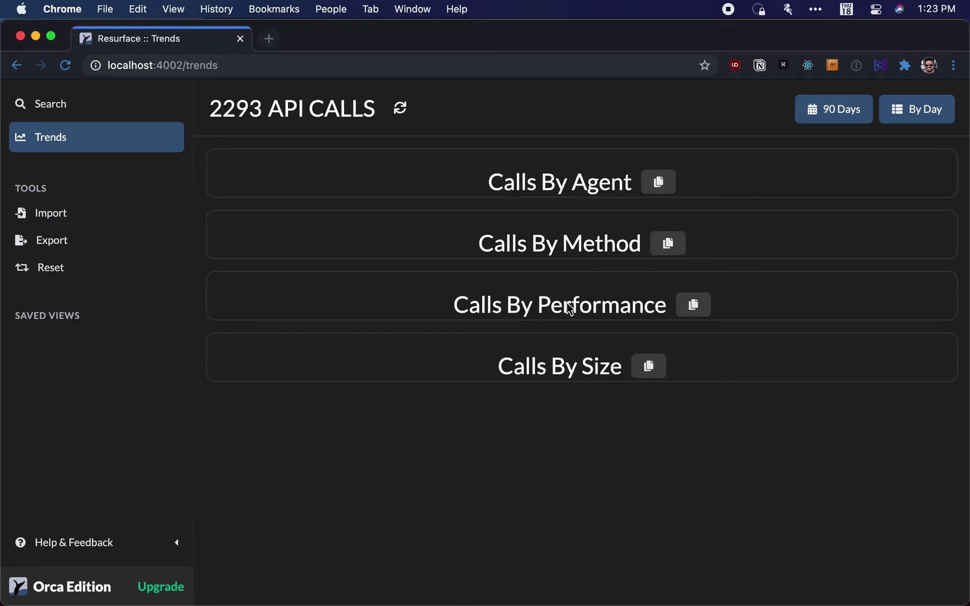
pyautogui.scroll(-10, 526, 311)
pyautogui.scroll(8, 582, 273)
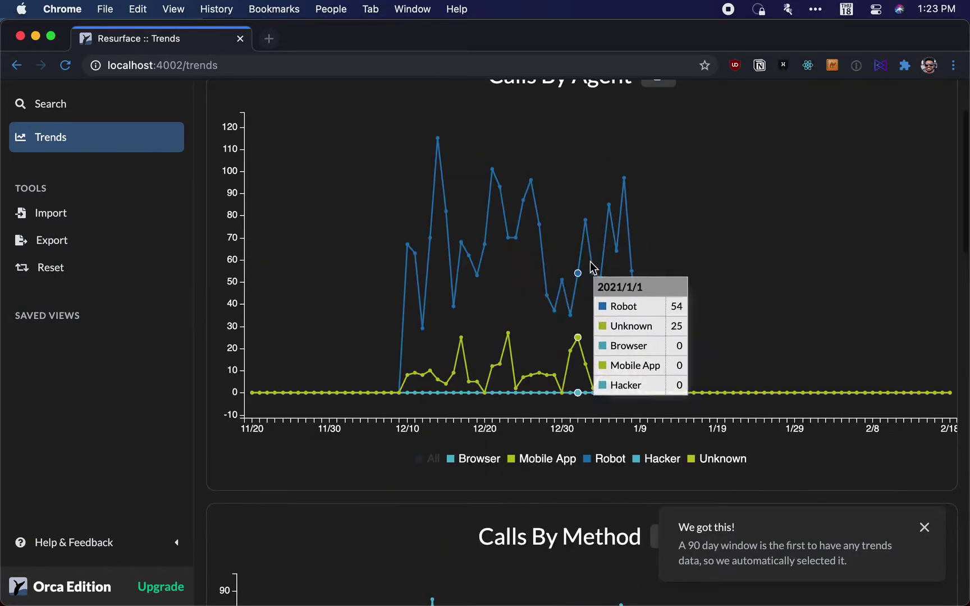
pyautogui.scroll(2, 582, 273)
pyautogui.click(438, 247)
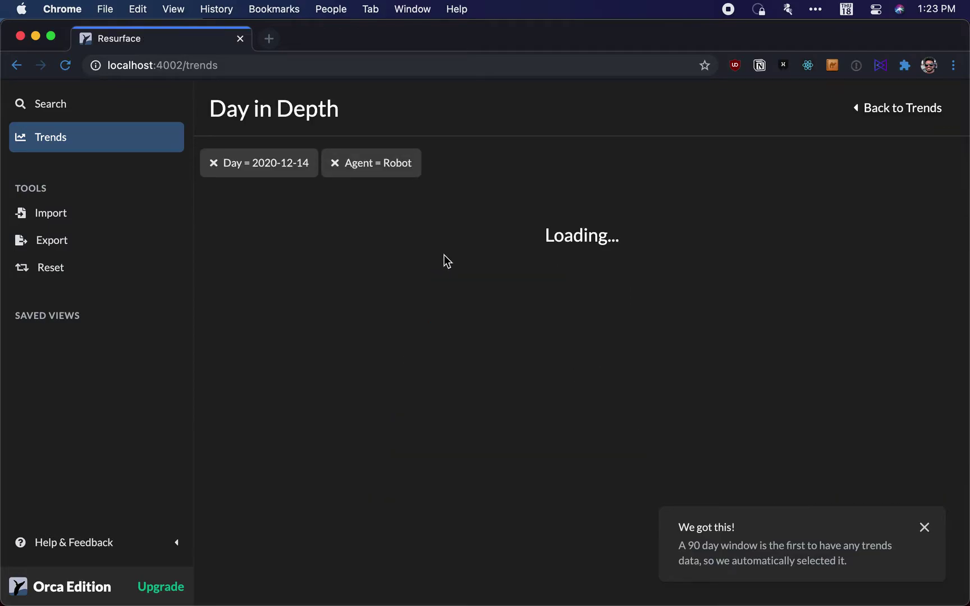
# - Narrow the day's breakdown to hour 13 and review its charts by method, performance, request and response type, response code and size
pyautogui.moveTo(638, 276)
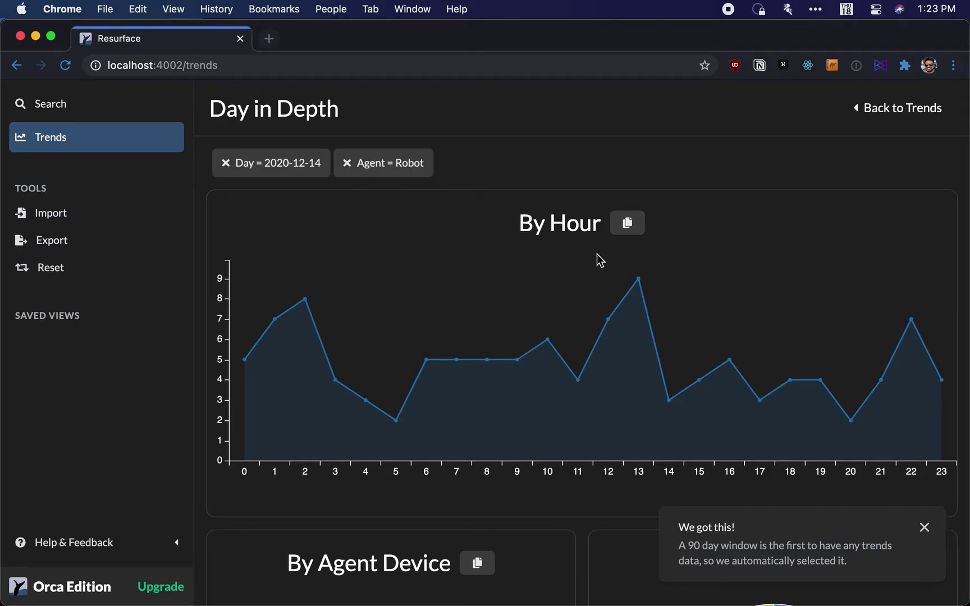
pyautogui.click(637, 278)
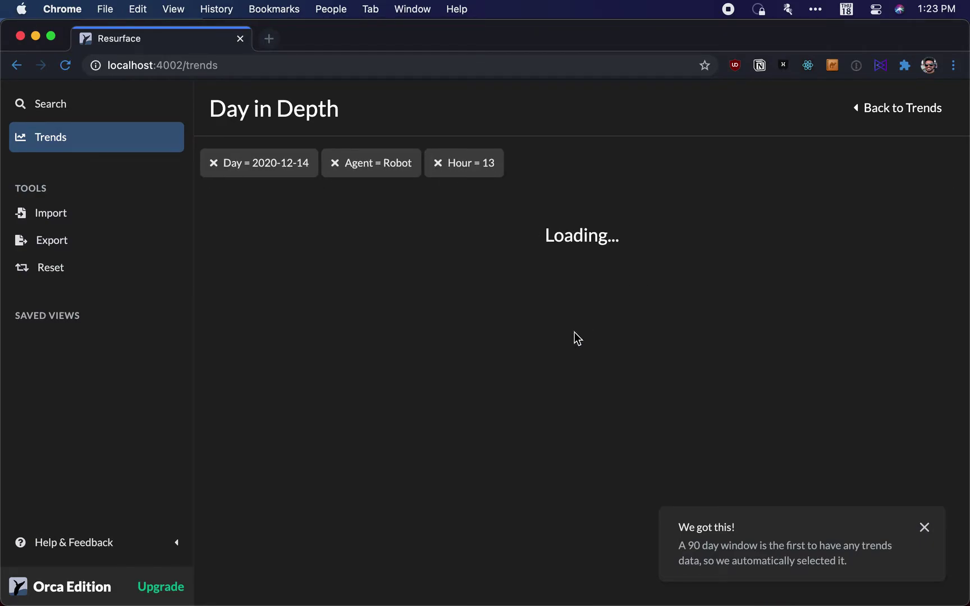
pyautogui.scroll(-9, 583, 335)
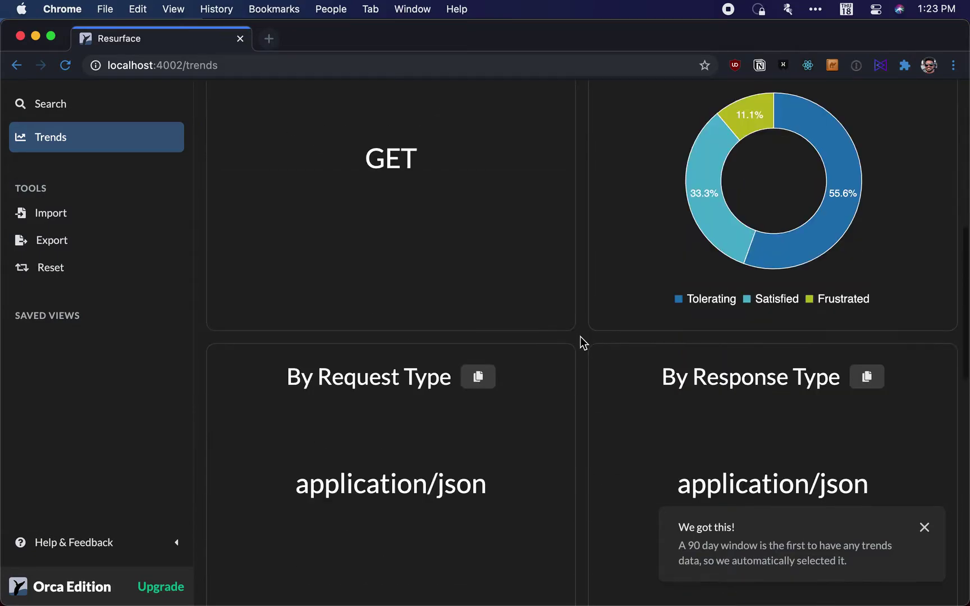
pyautogui.scroll(-13, 580, 336)
pyautogui.scroll(8, 579, 340)
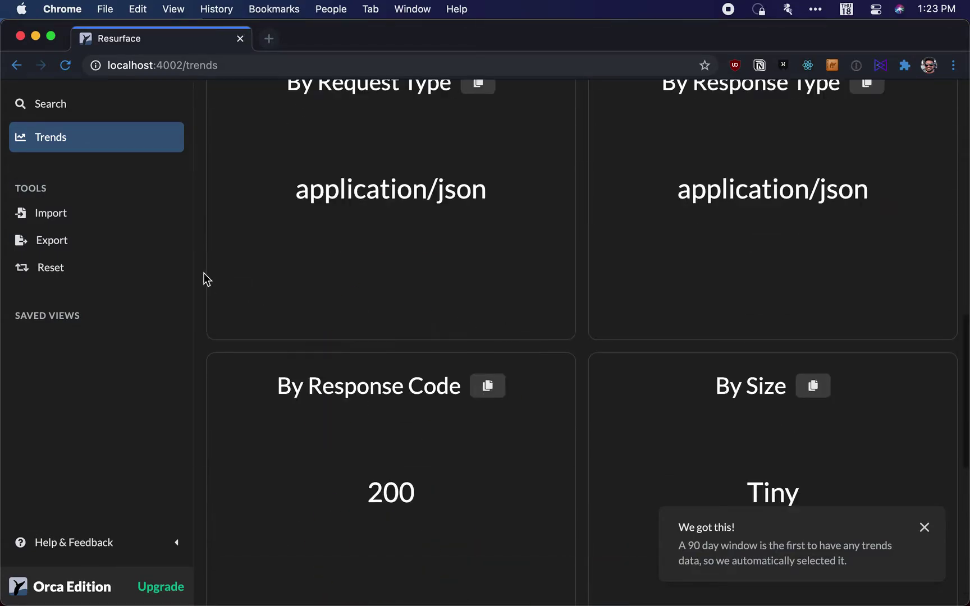
pyautogui.scroll(5, 204, 272)
# - Return to the API call list, open the user POST call from 01/8/21 1:39:16 PM and review its request and response details
pyautogui.click(78, 115)
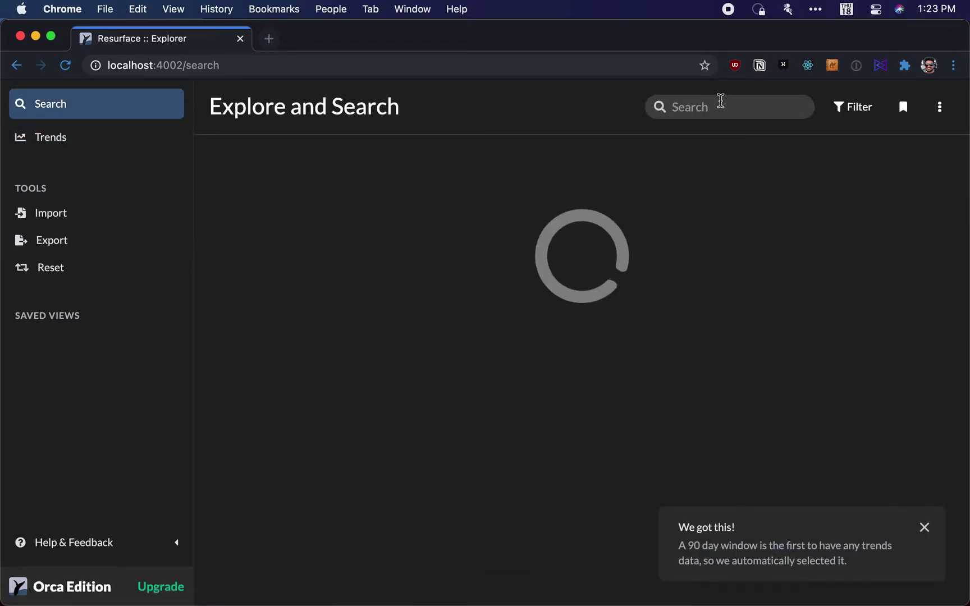
pyautogui.click(721, 103)
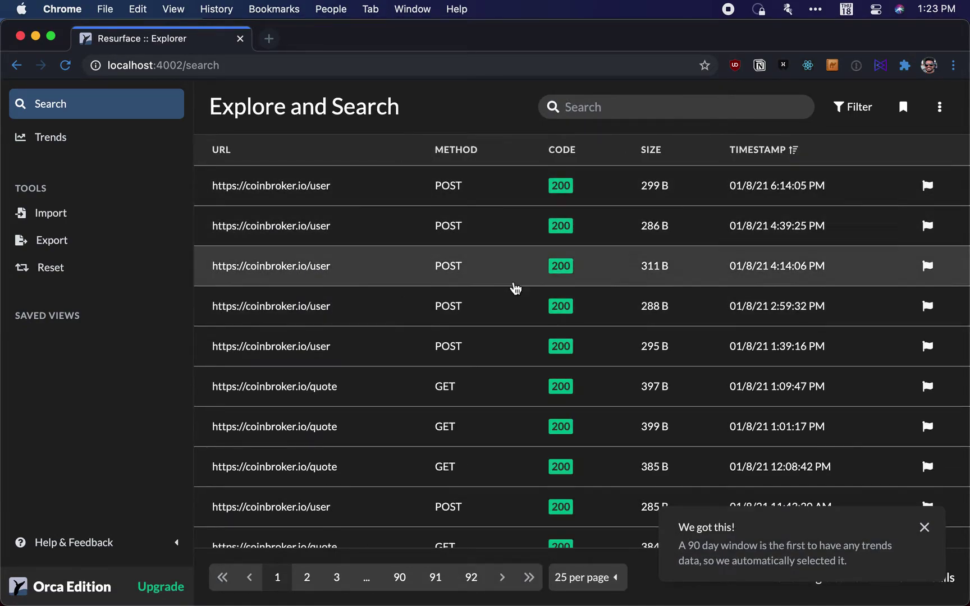
pyautogui.click(364, 341)
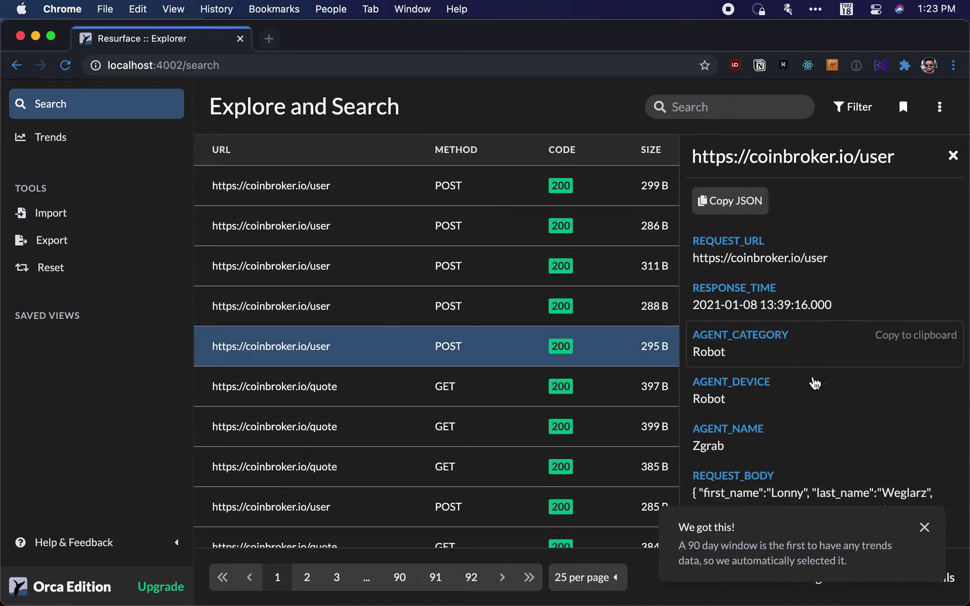
pyautogui.click(847, 526)
pyautogui.scroll(-5, 775, 389)
pyautogui.scroll(-10, 780, 389)
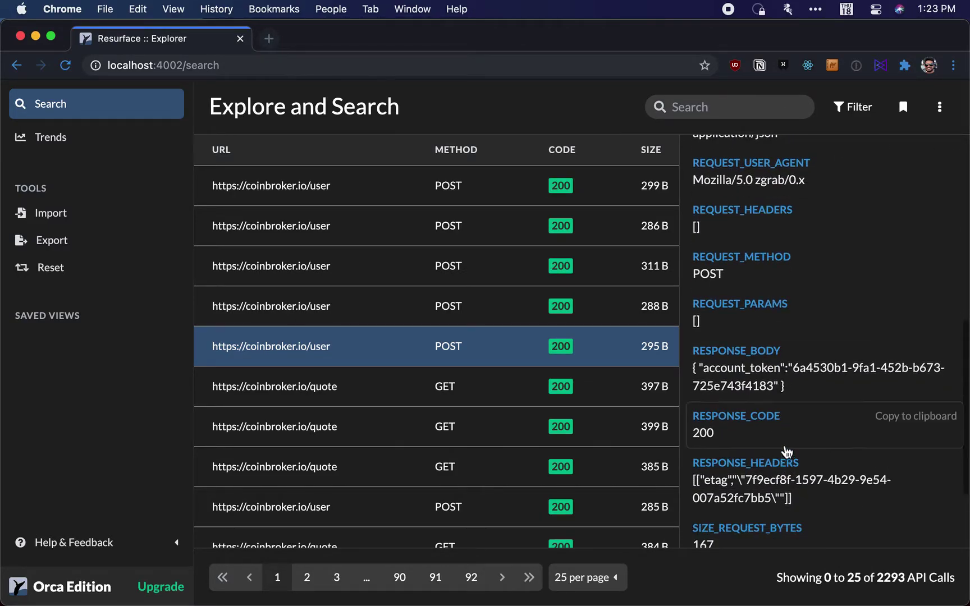
pyautogui.scroll(15, 786, 453)
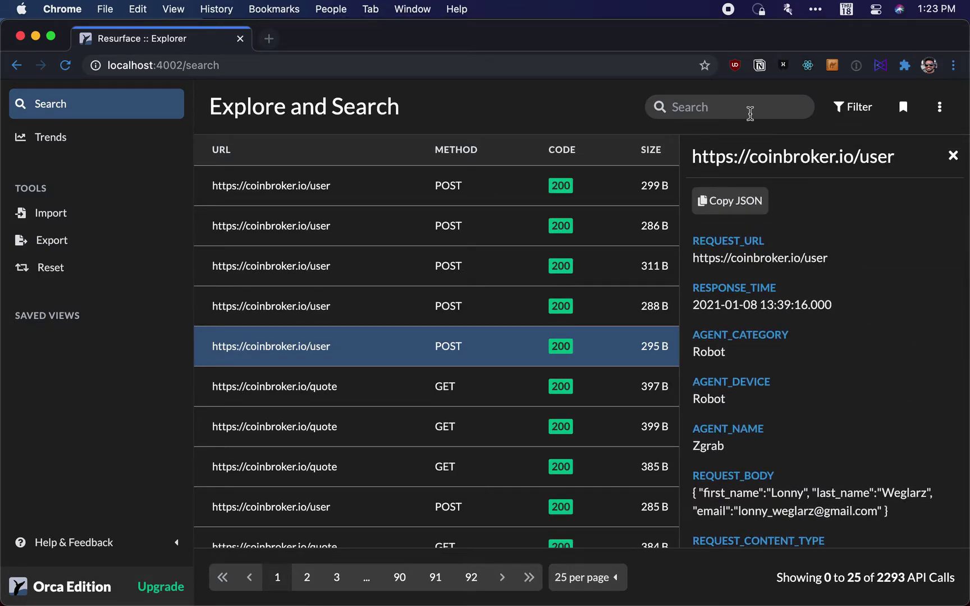
pyautogui.click(750, 114)
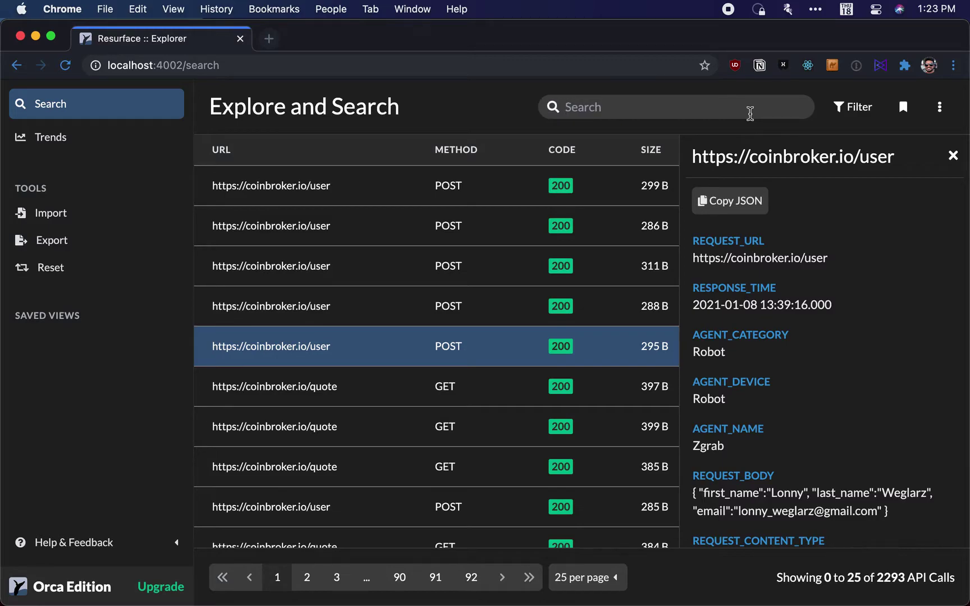
pyautogui.press('super+v')
pyautogui.press('super+a')
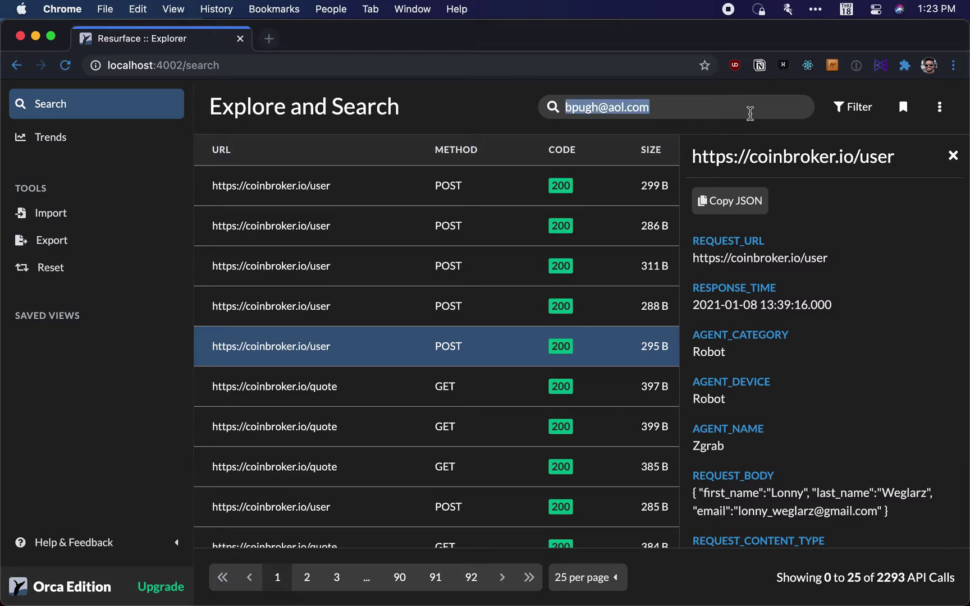
pyautogui.press('BackSpace')
pyautogui.write('@aol')
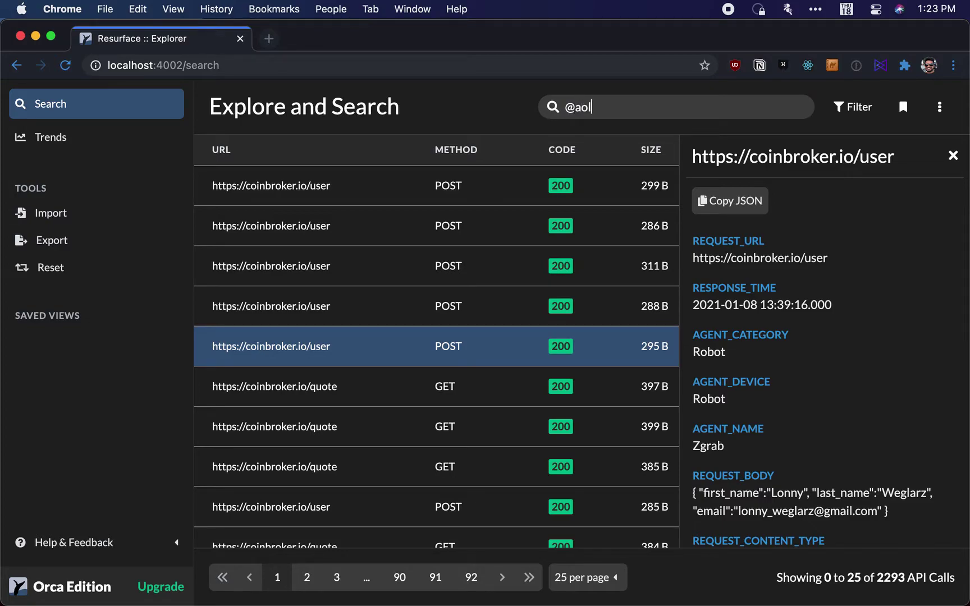
pyautogui.write('.com')
pyautogui.press('Return')
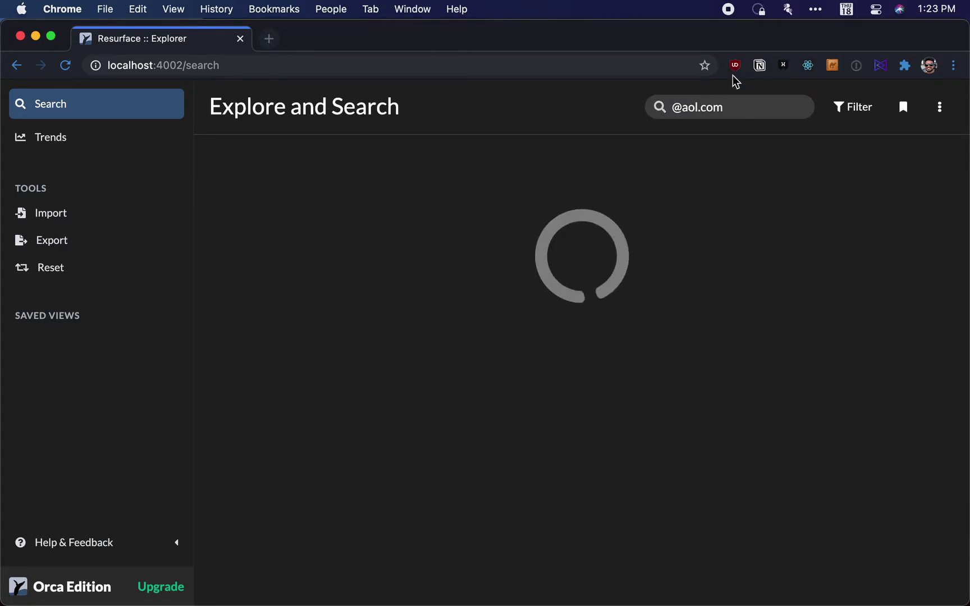
# - Step through the details of the first matching user calls and settle on the fifth one in the list
pyautogui.click(477, 194)
pyautogui.click(464, 226)
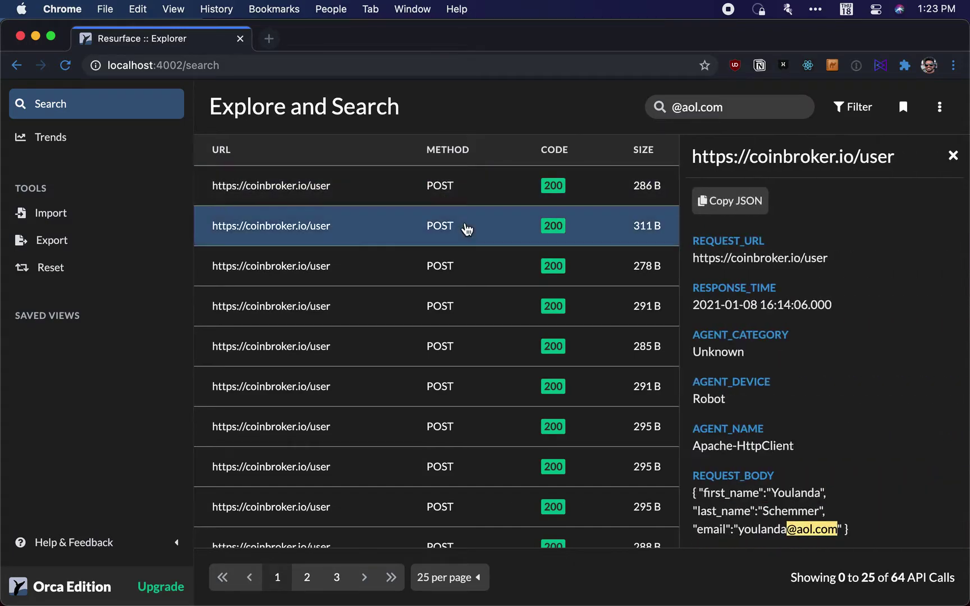
pyautogui.press('Up')
pyautogui.press('Down')
pyautogui.press('Down')
pyautogui.press('Down')
pyautogui.press('Down')
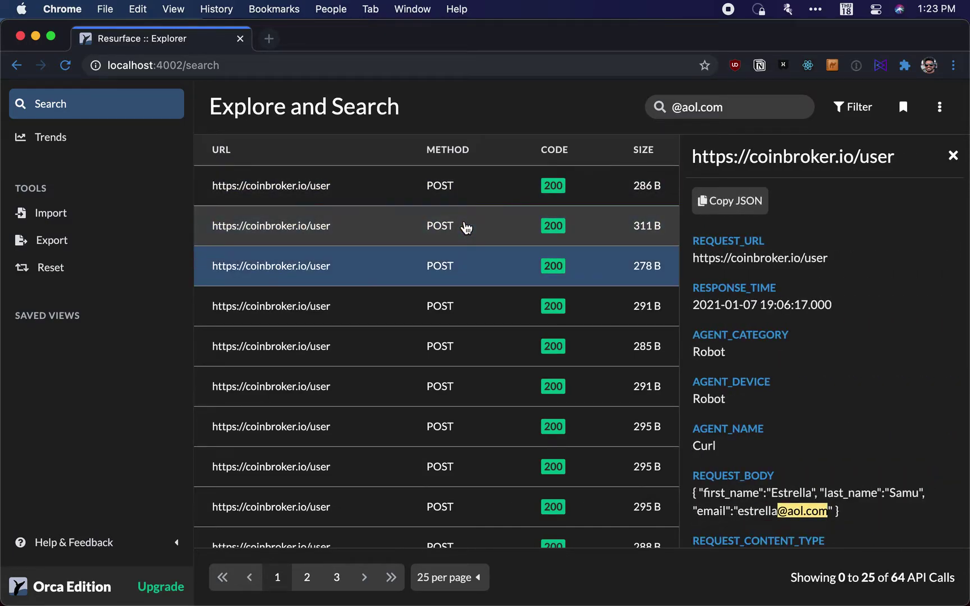
pyautogui.press('Down')
pyautogui.press('Down')
pyautogui.press('Down')
pyautogui.press('Up')
pyautogui.press('Up')
pyautogui.press('Up')
# - Examine the selected call's /user endpoint, request body, content type and user agent, continuing down to its response body
pyautogui.moveTo(859, 479)
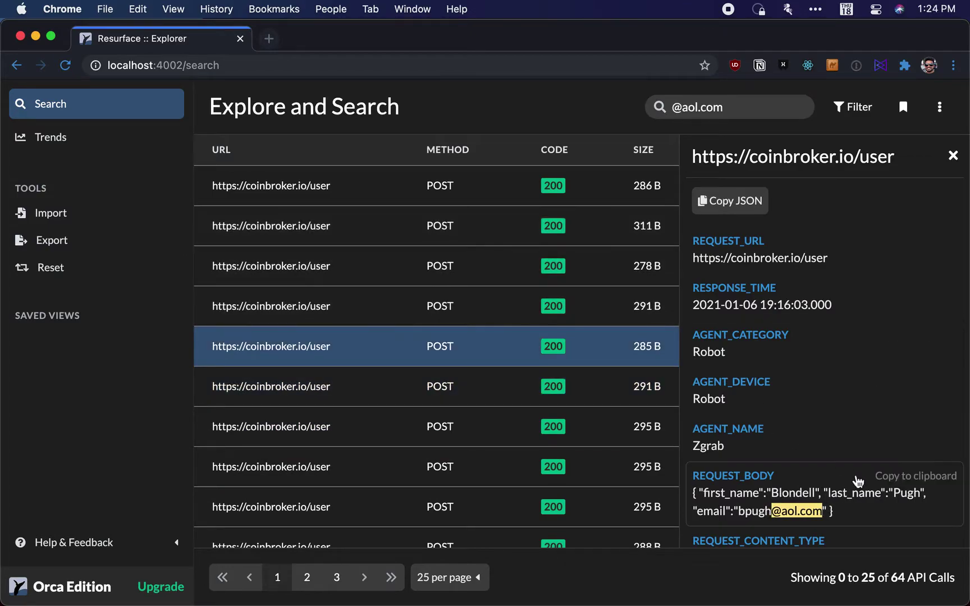
pyautogui.scroll(-5, 866, 490)
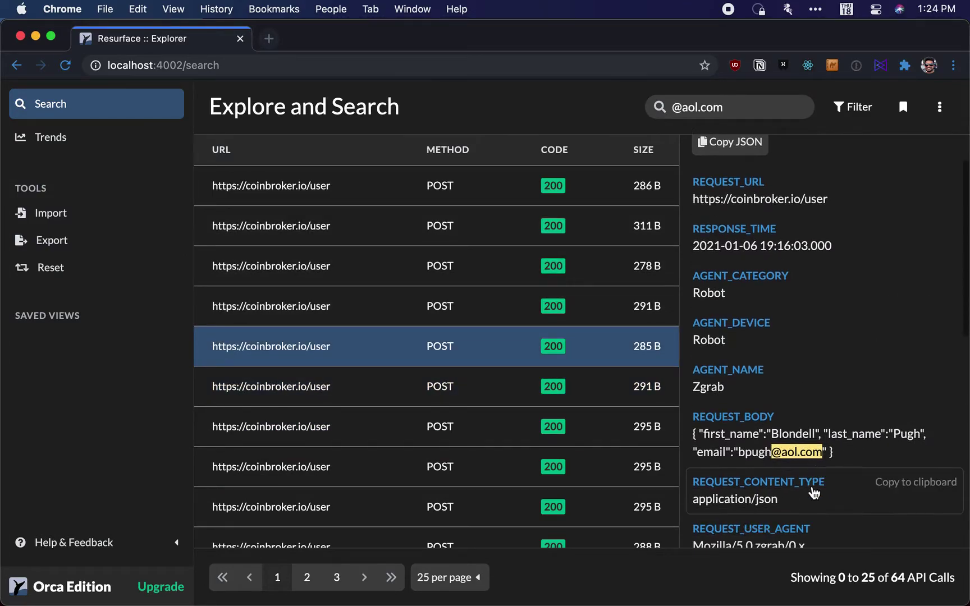
pyautogui.scroll(-3, 763, 418)
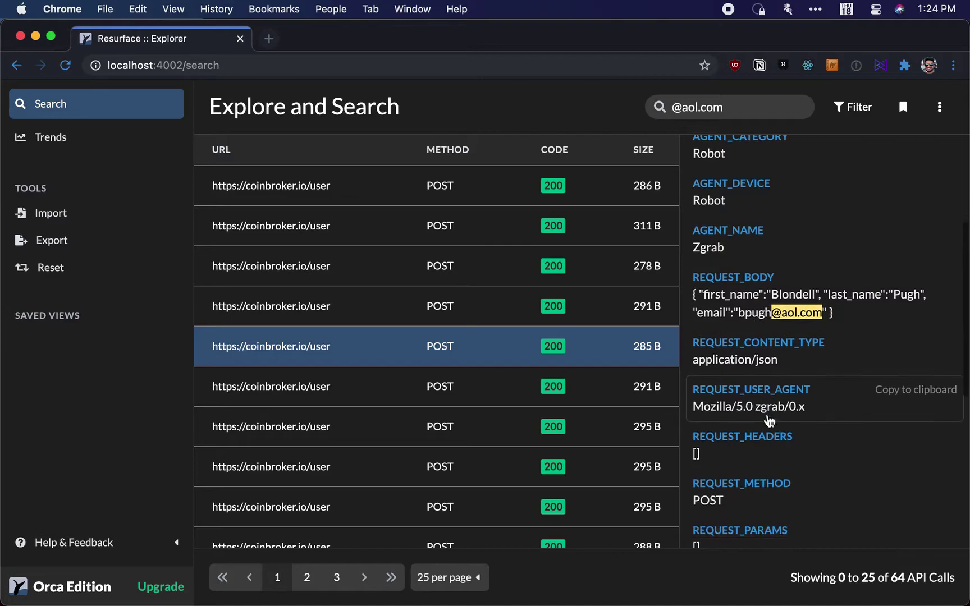
pyautogui.scroll(5, 774, 418)
pyautogui.scroll(3, 769, 413)
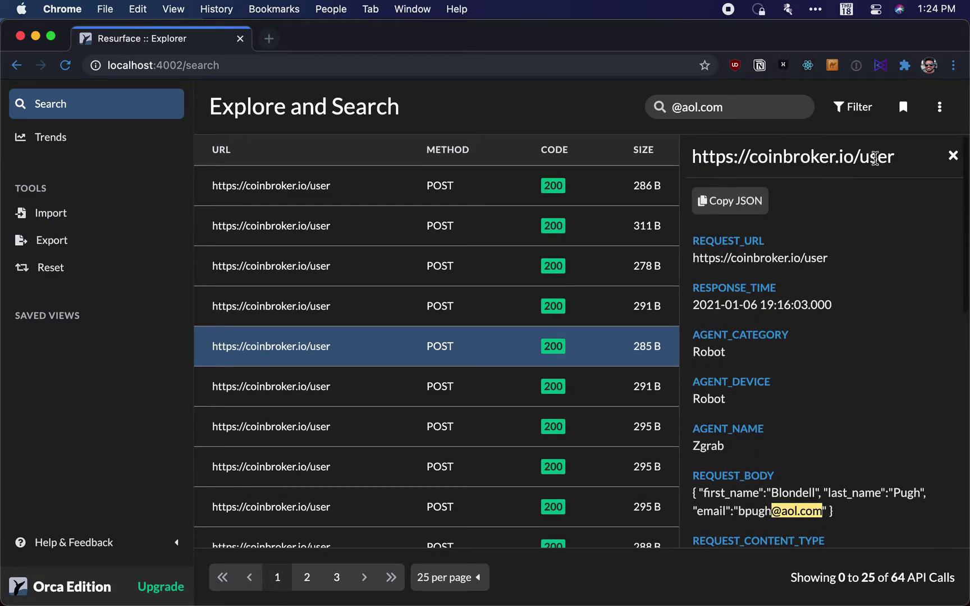
pyautogui.moveTo(900, 158); pyautogui.dragTo(850, 154)
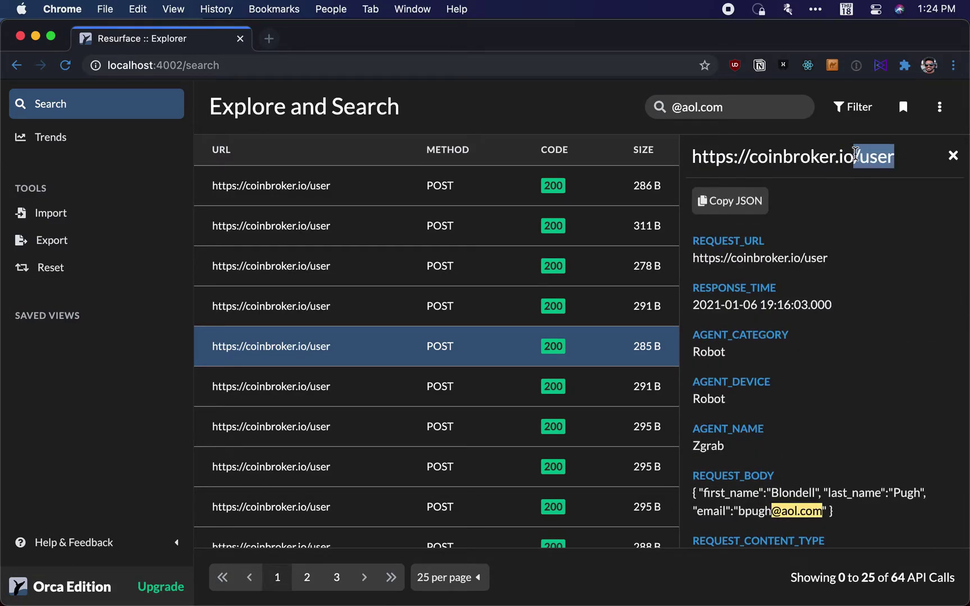
pyautogui.scroll(-5, 820, 370)
pyautogui.scroll(5, 822, 374)
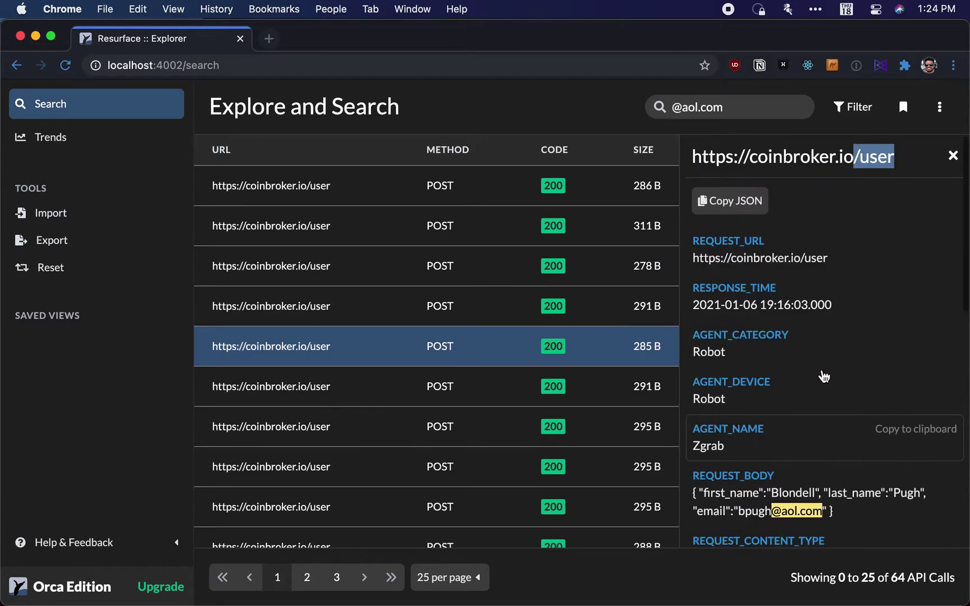
pyautogui.scroll(-2, 800, 419)
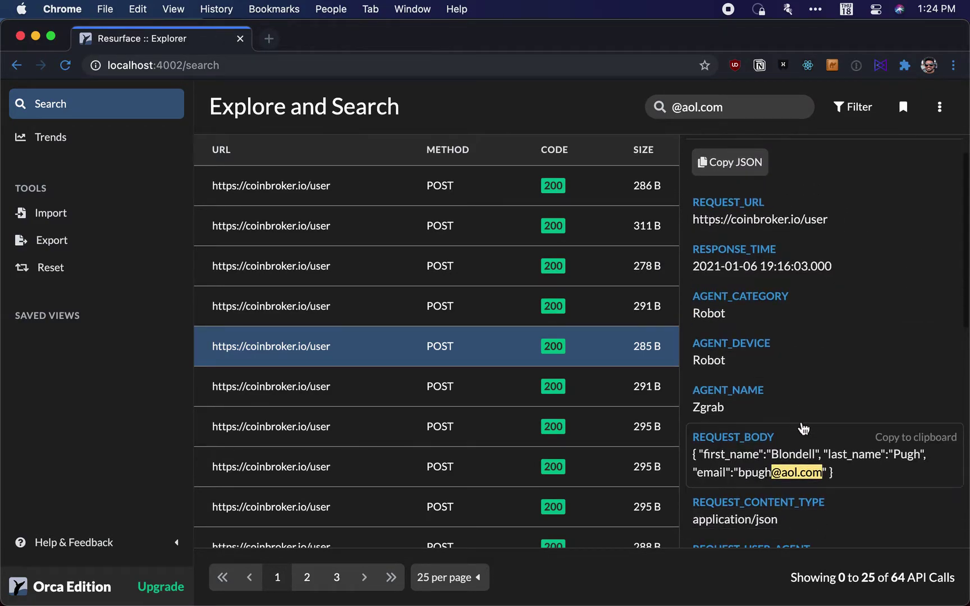
pyautogui.scroll(-1, 786, 387)
pyautogui.scroll(-2, 779, 399)
pyautogui.scroll(-8, 781, 399)
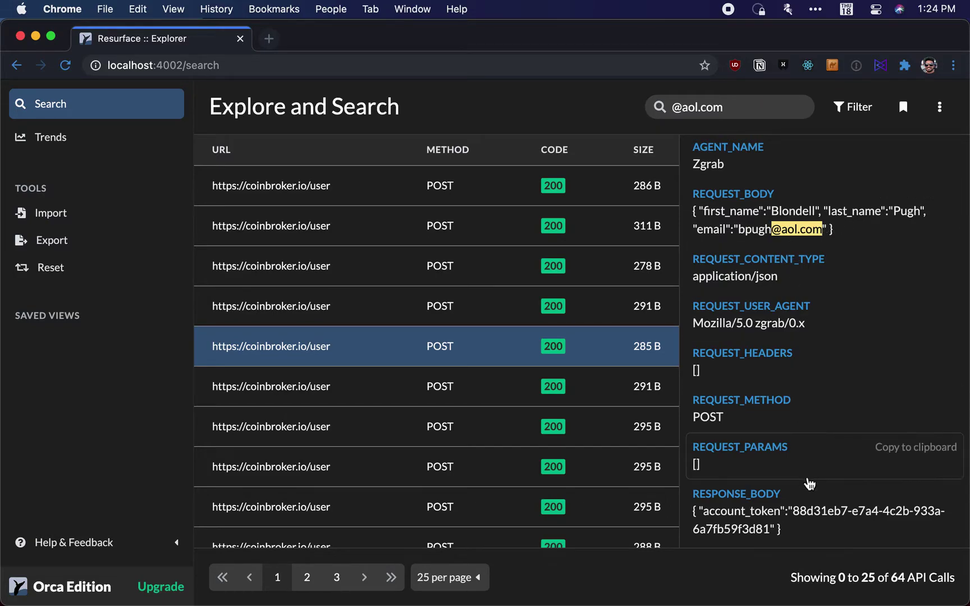
# - Copy the account token value from the response body and search the API calls for it
pyautogui.scroll(-2, 807, 479)
pyautogui.scroll(-1, 806, 478)
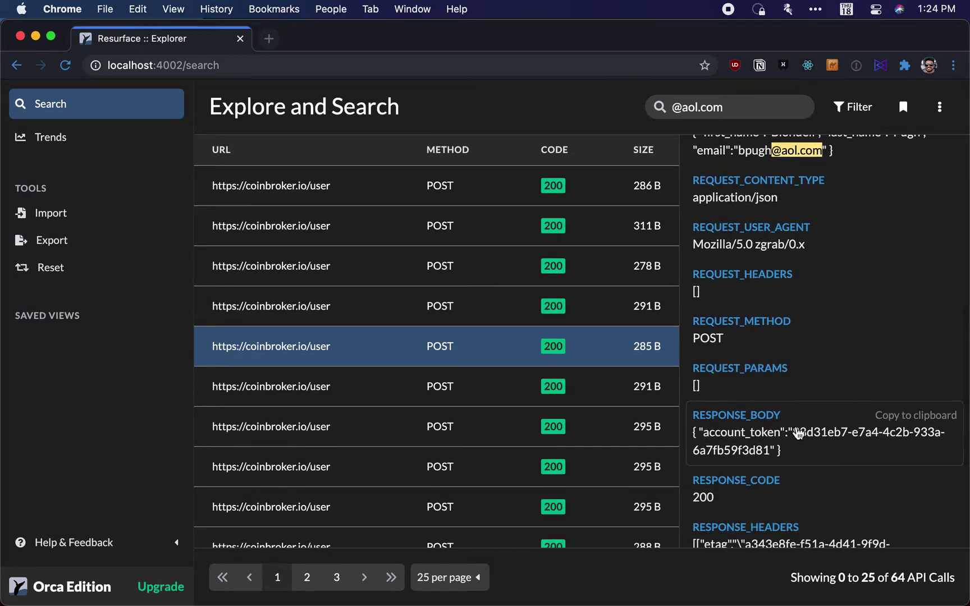
pyautogui.moveTo(796, 436); pyautogui.dragTo(775, 453)
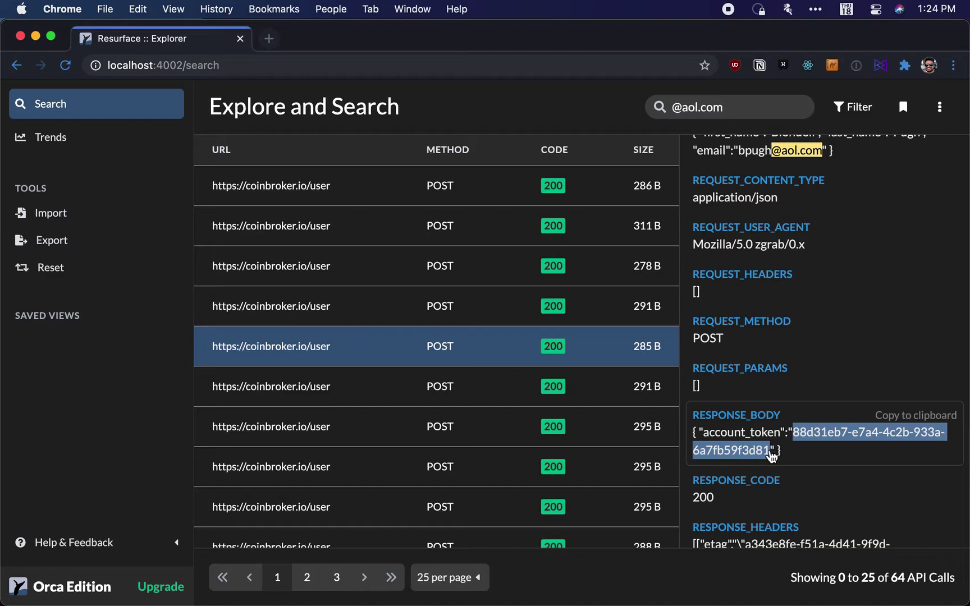
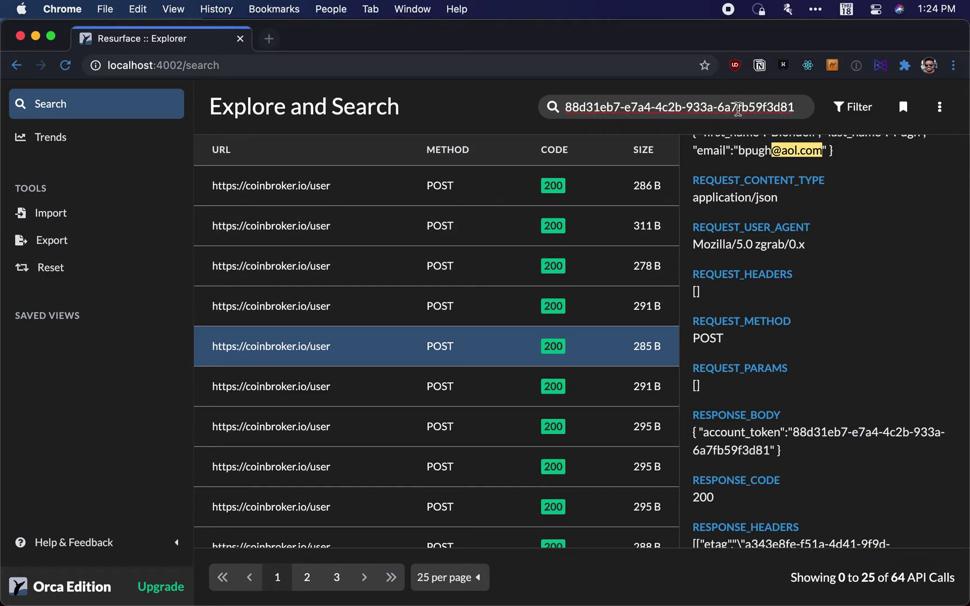
pyautogui.press('Return')
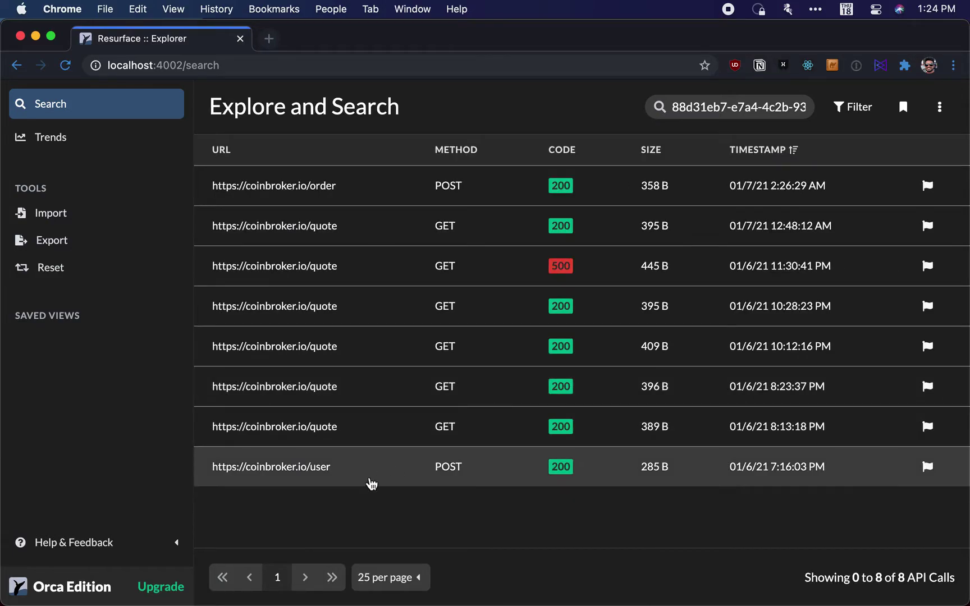
# - Open the user POST call, then the quote GET call from 01/6/21 8:13:18 PM, and examine the quote's request body
pyautogui.click(371, 469)
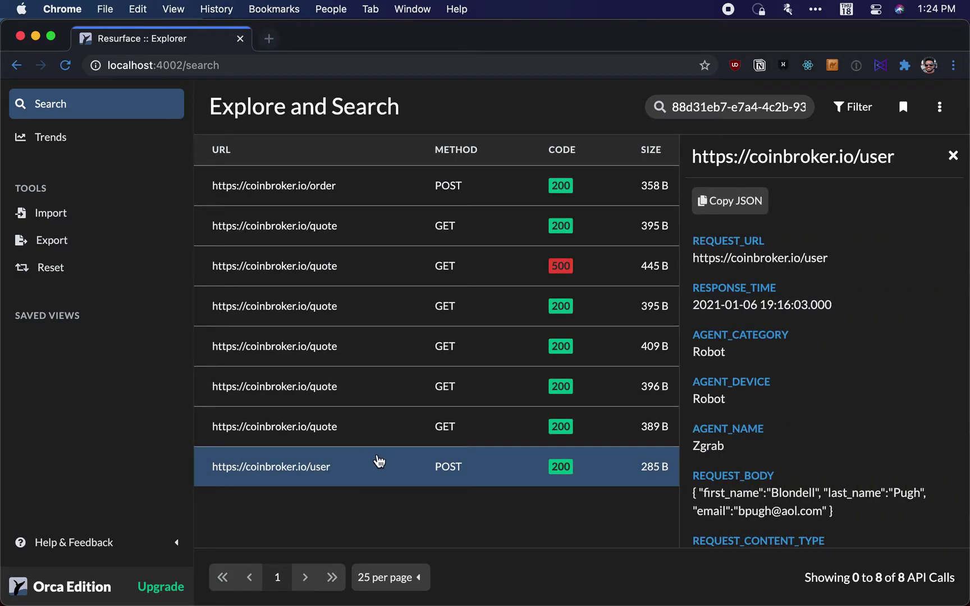
pyautogui.click(391, 441)
pyautogui.scroll(-2, 864, 427)
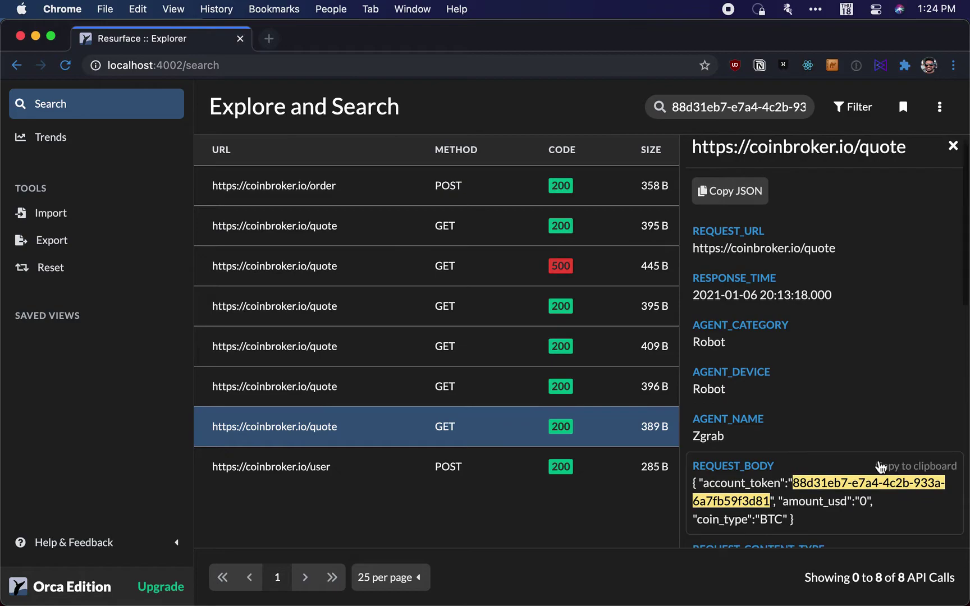
pyautogui.scroll(-1, 881, 467)
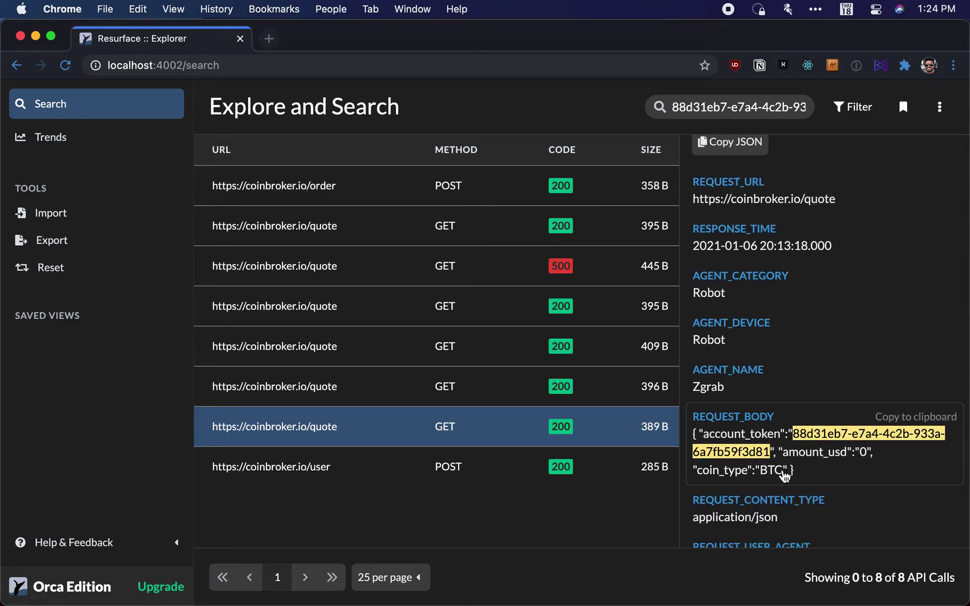
# - Step through further quote calls to the one with code 500 and examine its details down to the response body
pyautogui.click(408, 387)
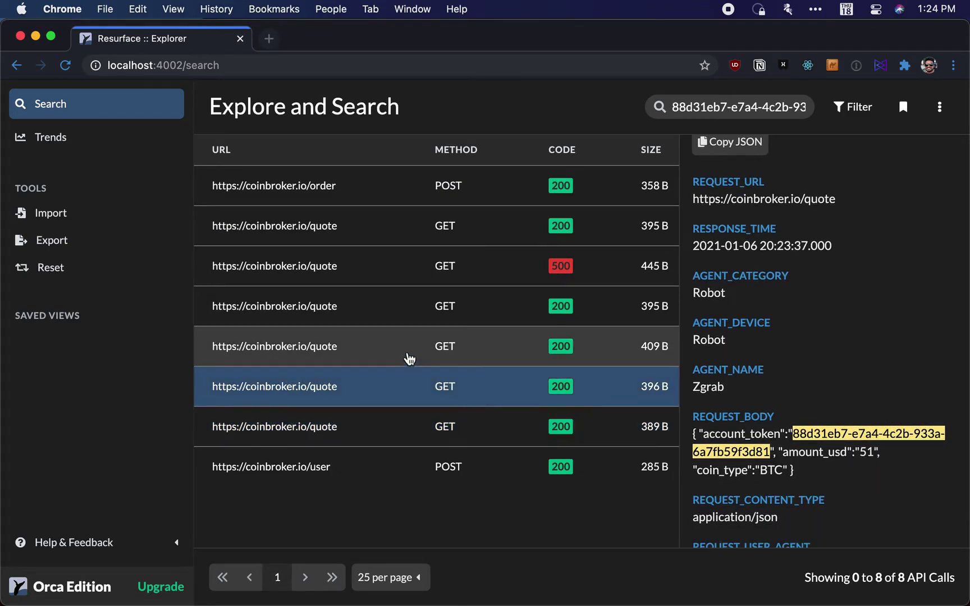
pyautogui.click(408, 355)
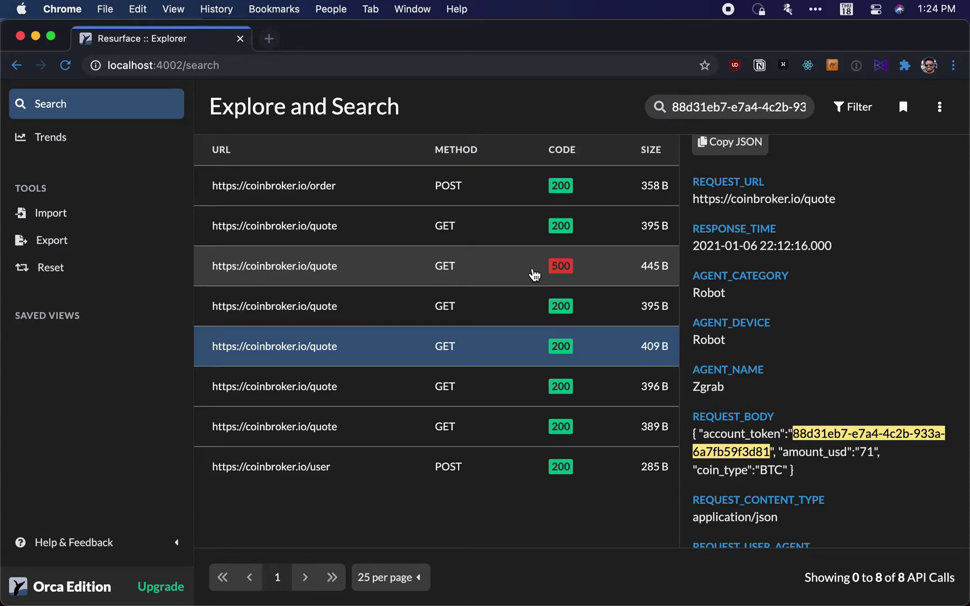
pyautogui.click(534, 274)
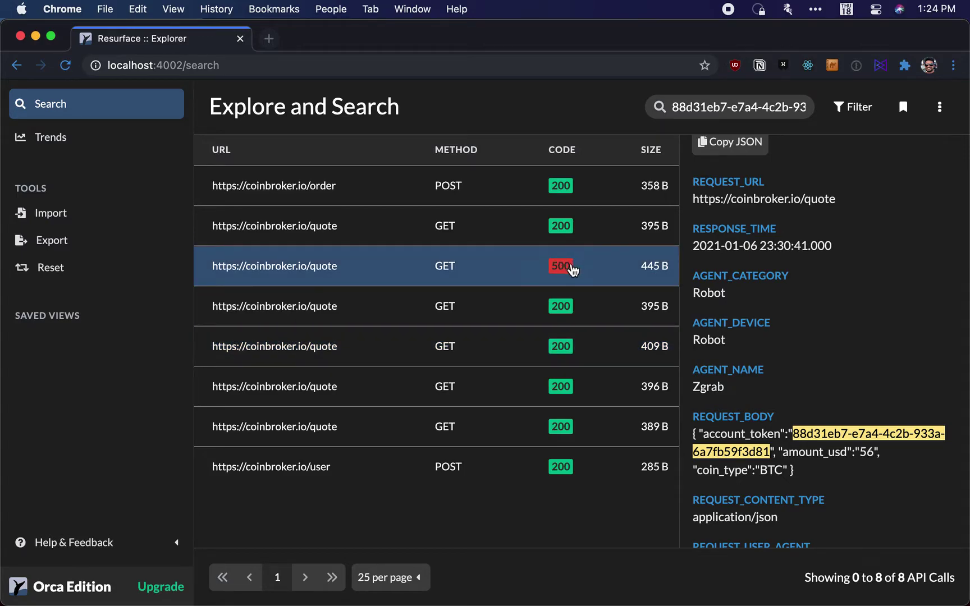
pyautogui.scroll(2, 844, 396)
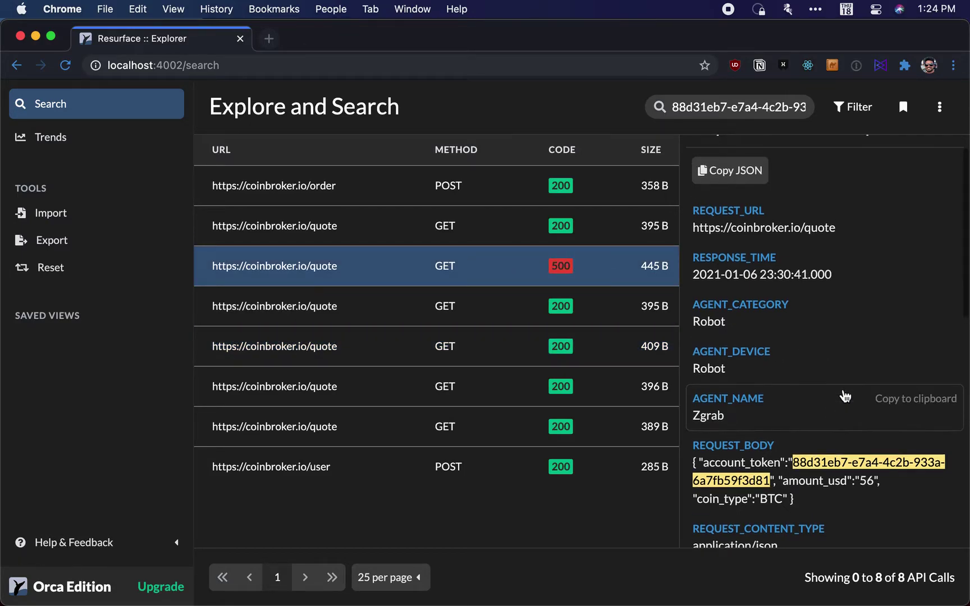
pyautogui.scroll(-4, 845, 396)
pyautogui.scroll(-8, 845, 396)
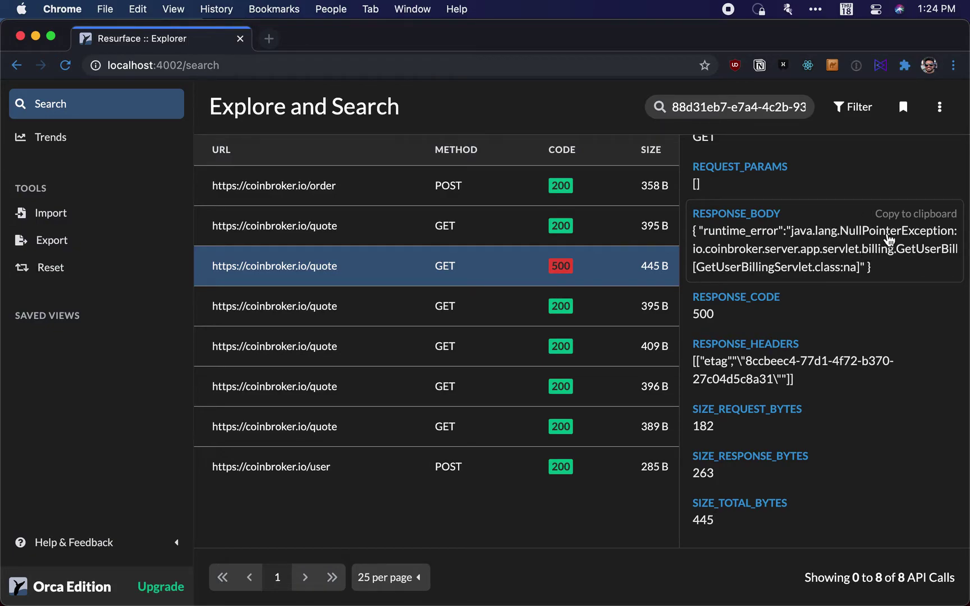
# - Copy the failed quote call's response body, search all API calls for that runtime error and look through the matches
pyautogui.click(889, 240)
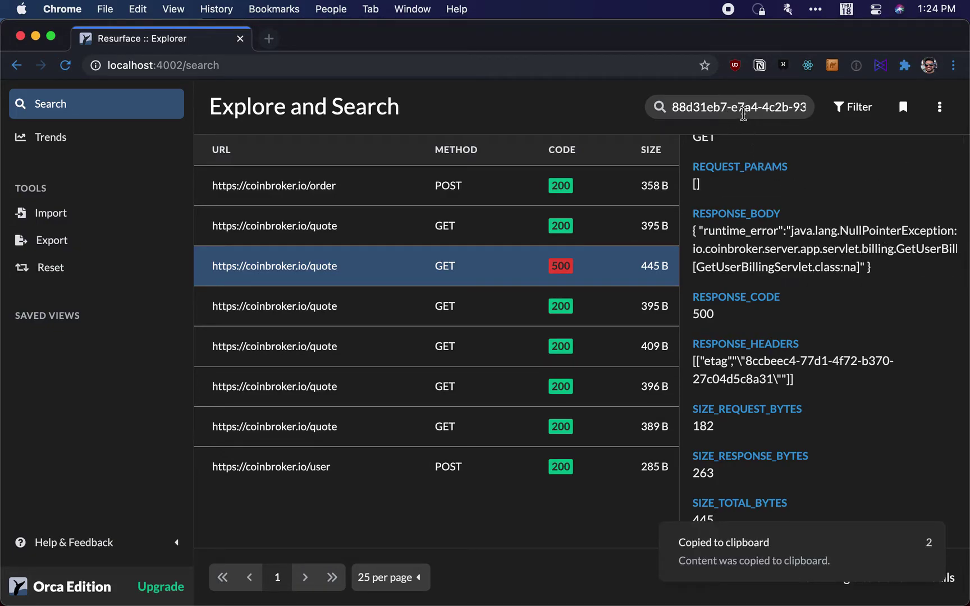
pyautogui.click(743, 114)
pyautogui.press('super+a')
pyautogui.press('super+v')
pyautogui.press('Return')
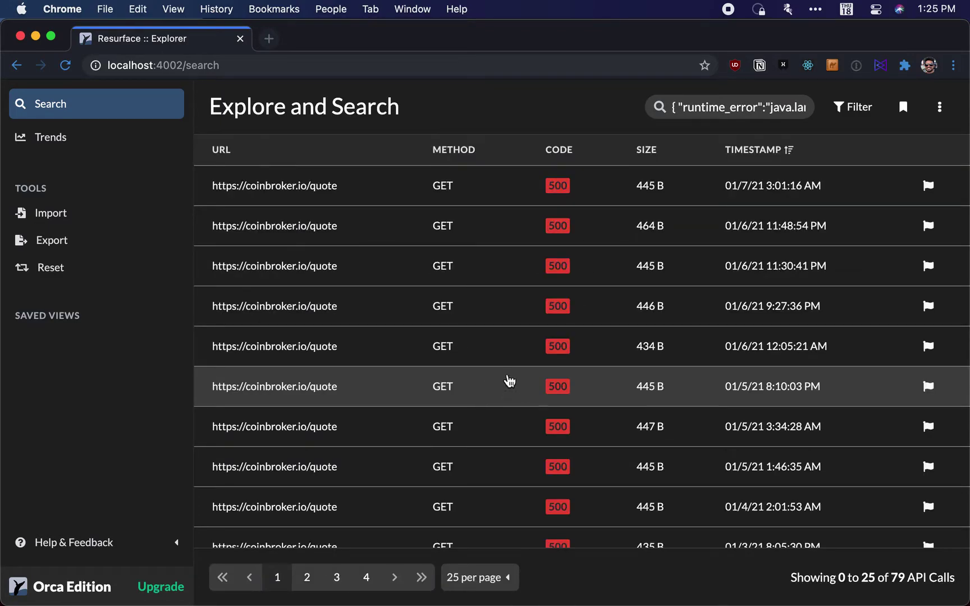
pyautogui.scroll(-3, 497, 384)
pyautogui.scroll(3, 550, 368)
pyautogui.scroll(-6, 618, 387)
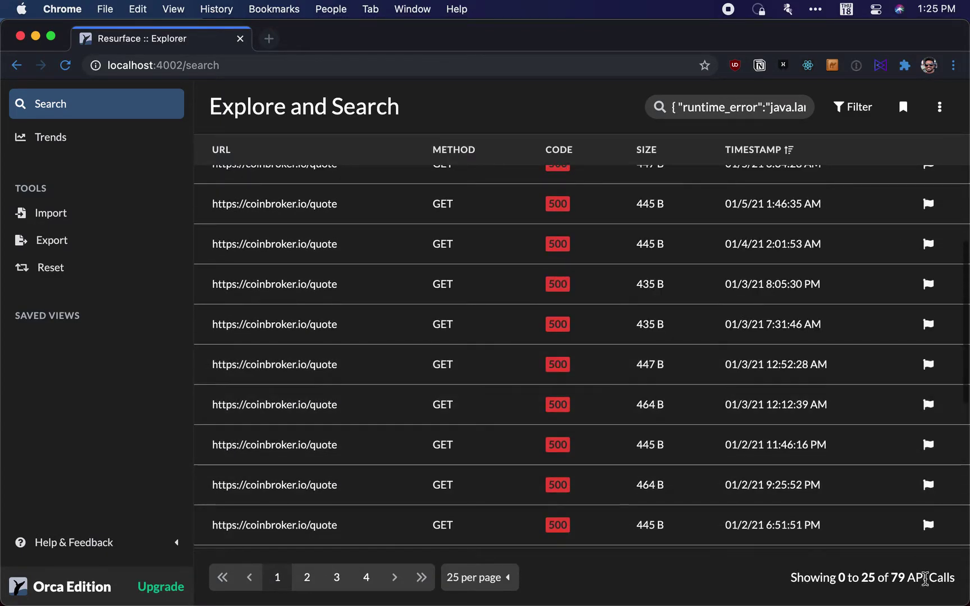
pyautogui.moveTo(905, 578); pyautogui.dragTo(880, 578)
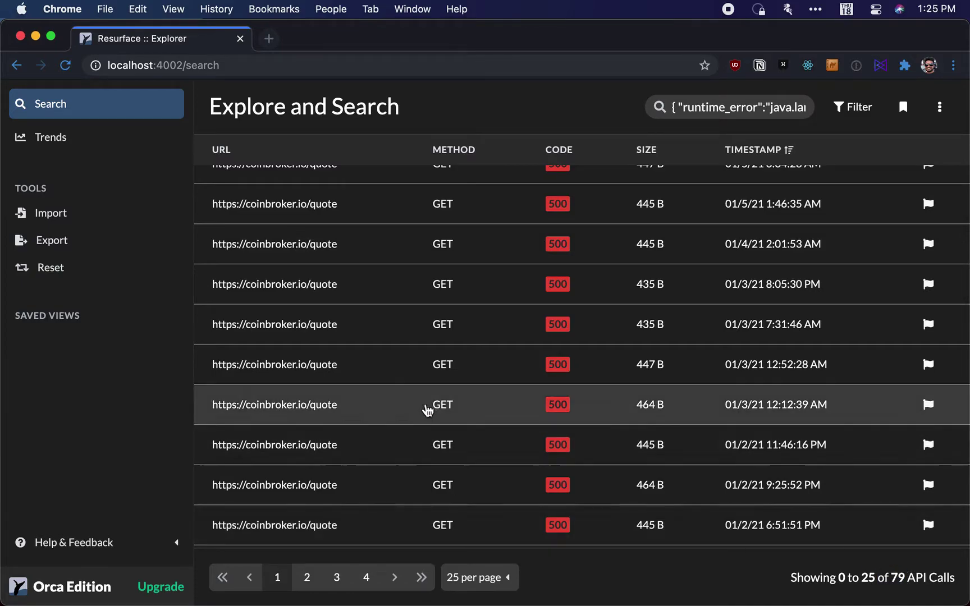
# - Clear the runtime error search so that all API calls are listed
pyautogui.scroll(6, 421, 381)
pyautogui.click(679, 108)
pyautogui.press('super+a')
pyautogui.press('BackSpace')
pyautogui.press('Return')
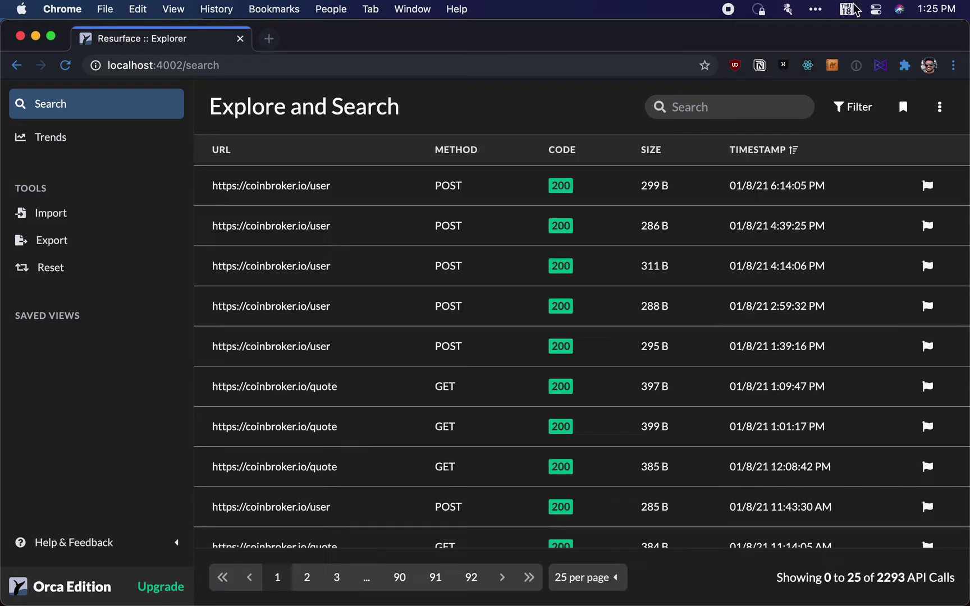
# - Filter the API calls to those whose response_code != 200
pyautogui.click(867, 113)
pyautogui.click(566, 178)
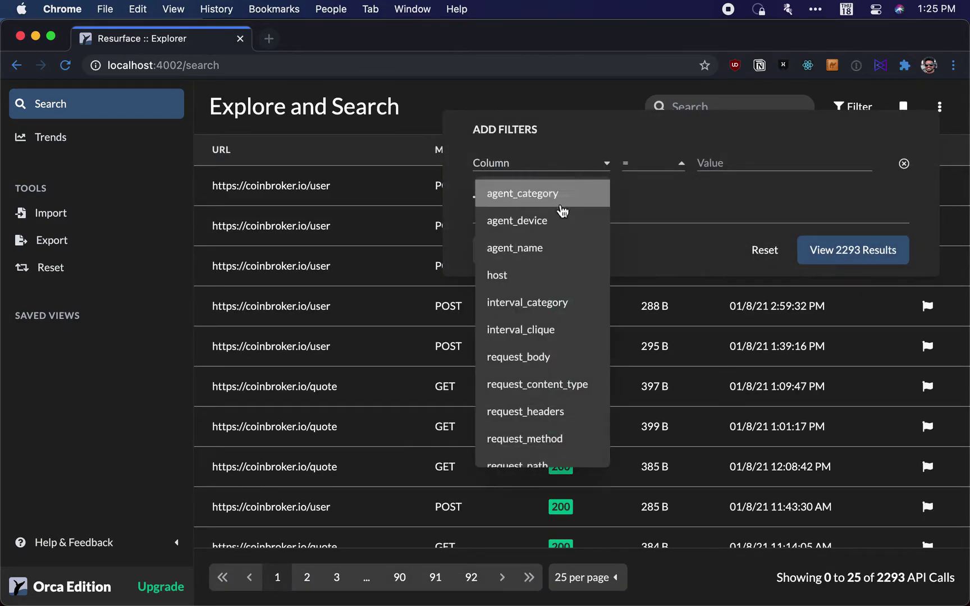
pyautogui.scroll(-3, 511, 432)
pyautogui.scroll(-4, 511, 432)
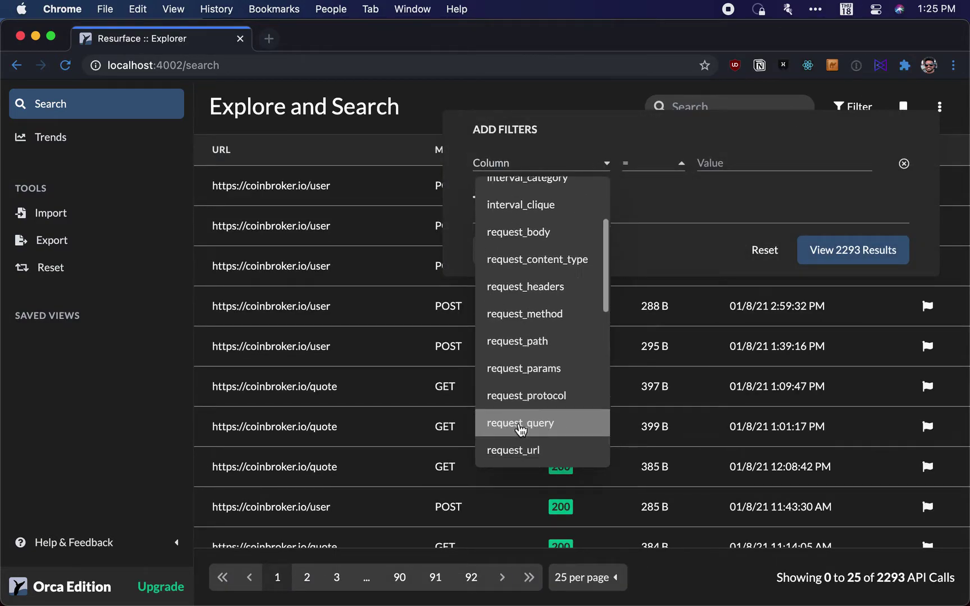
pyautogui.click(543, 443)
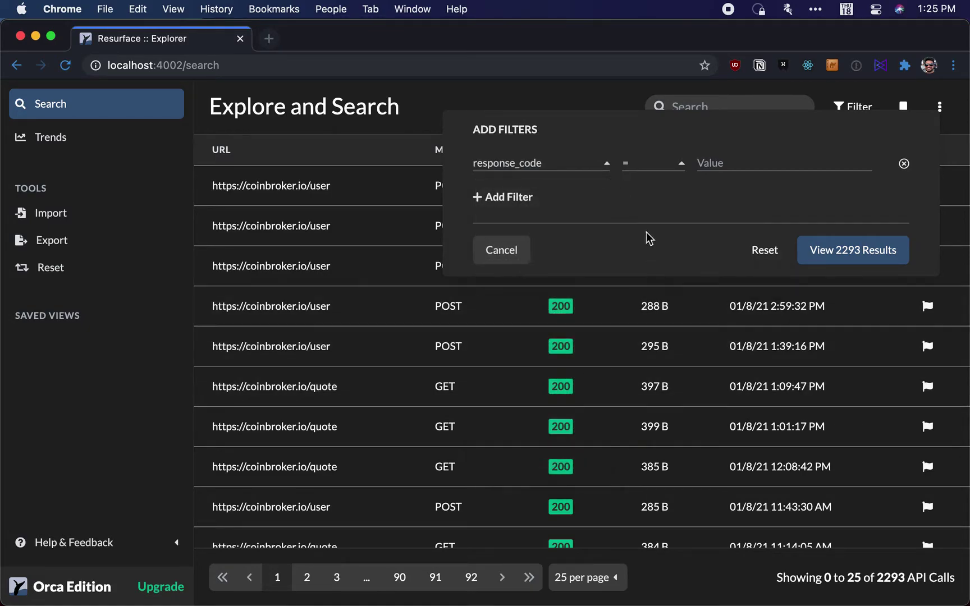
pyautogui.click(662, 165)
pyautogui.click(664, 218)
pyautogui.click(727, 166)
pyautogui.write('200')
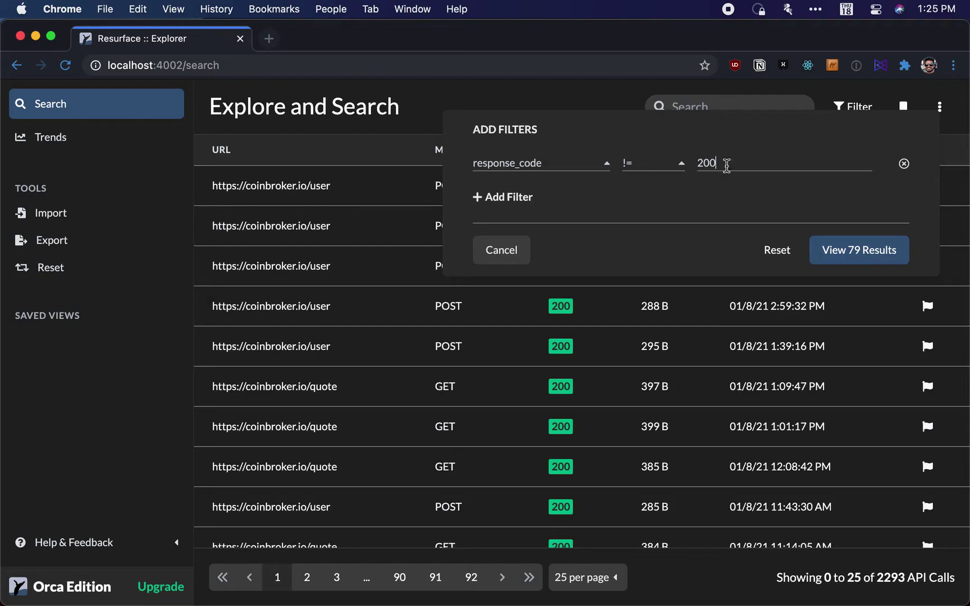
pyautogui.click(865, 250)
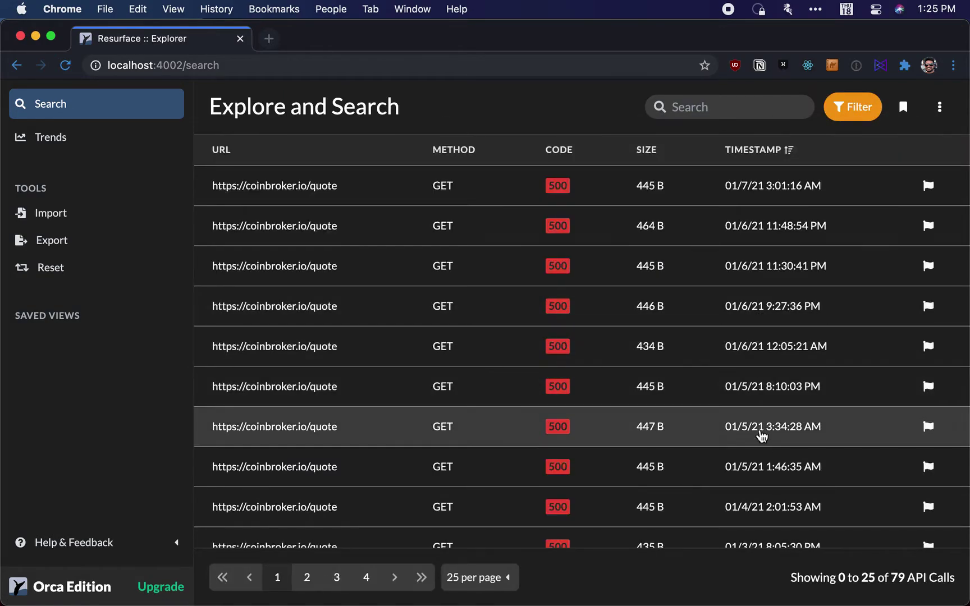
# - Open the filtered quote call from 01/1/21 8:13:56 AM, examine its request and response body, and close its details
pyautogui.scroll(-10, 765, 445)
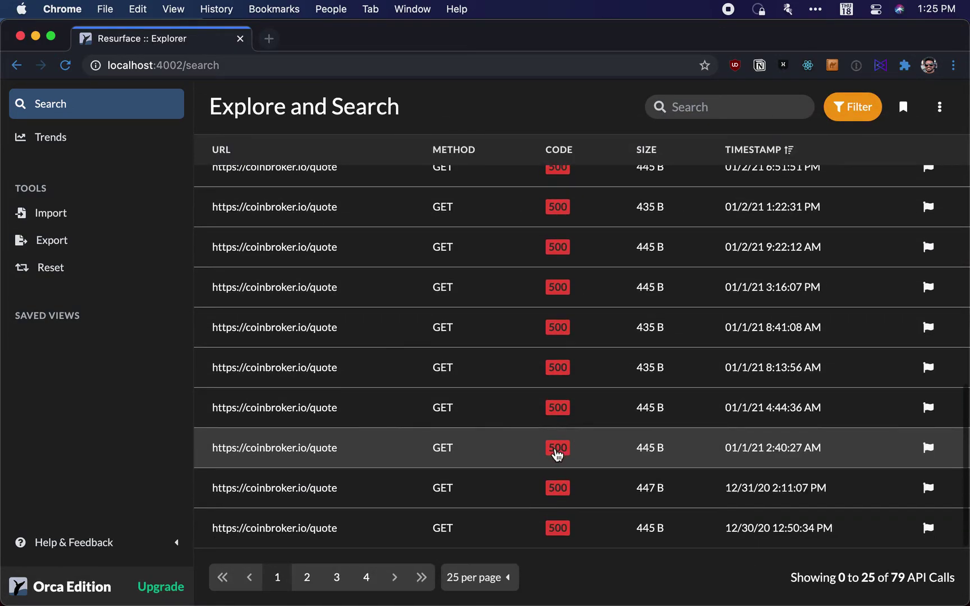
pyautogui.click(456, 382)
pyautogui.scroll(-4, 861, 492)
pyautogui.scroll(-5, 859, 490)
pyautogui.scroll(-2, 847, 477)
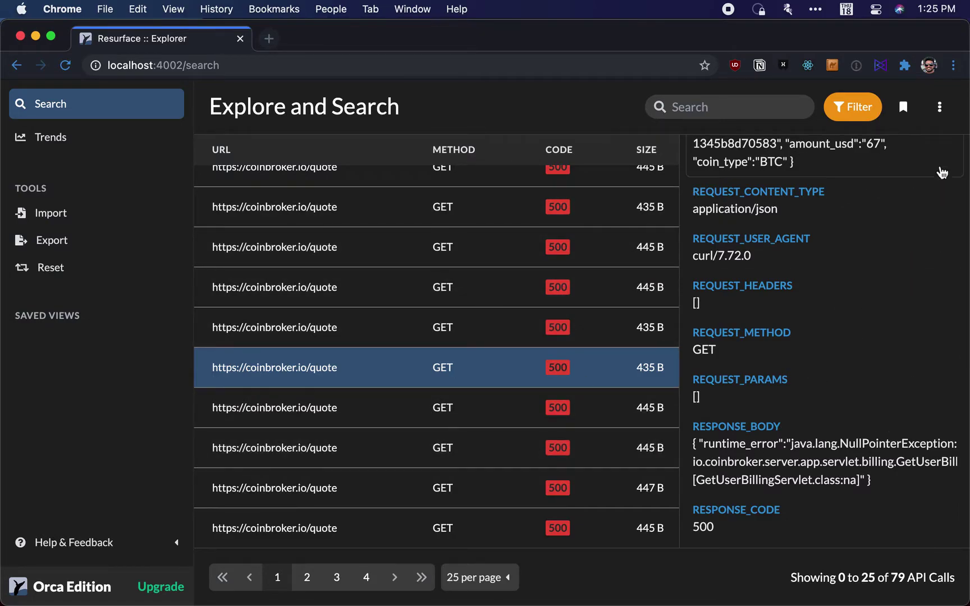
pyautogui.click(958, 87)
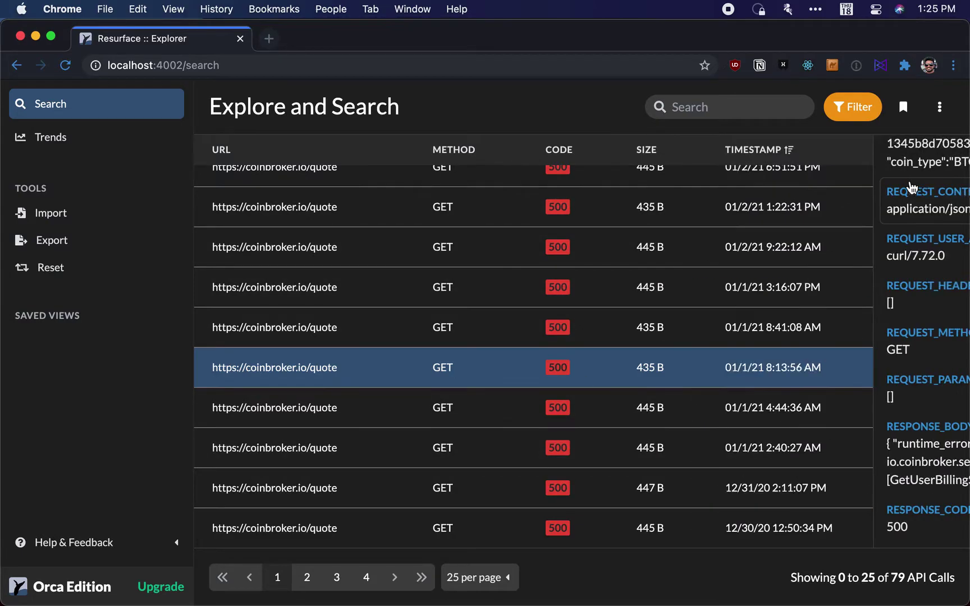
# - Export the filtered calls as .ndjson to the Downloads folder under the name export-demo.ndjson.gz
pyautogui.click(943, 107)
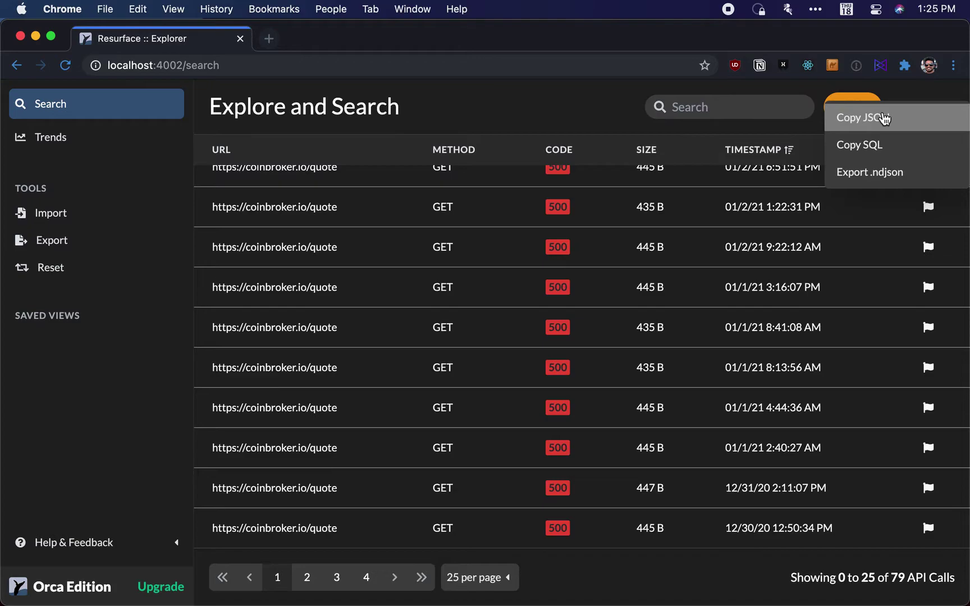
pyautogui.click(916, 175)
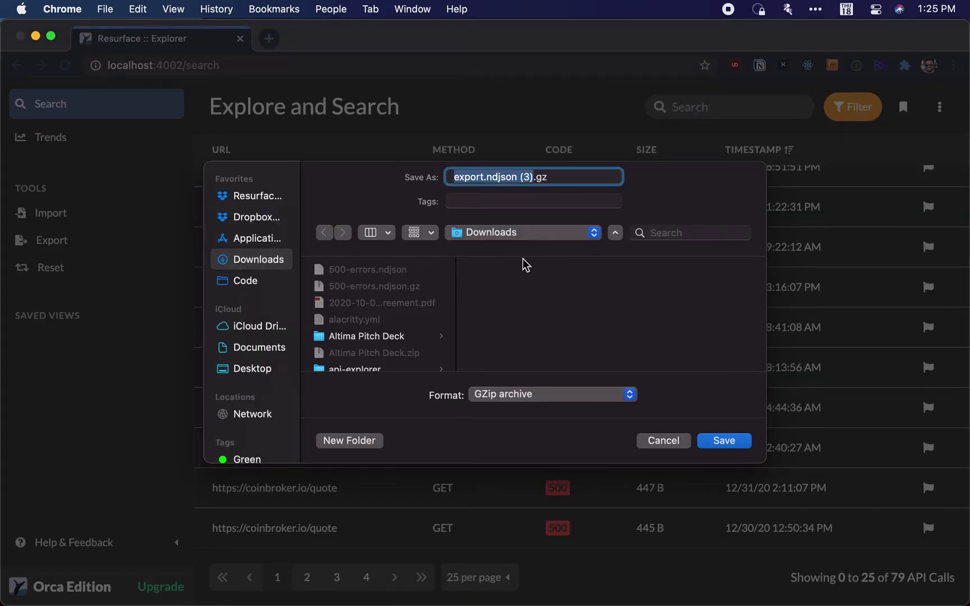
pyautogui.press('Right')
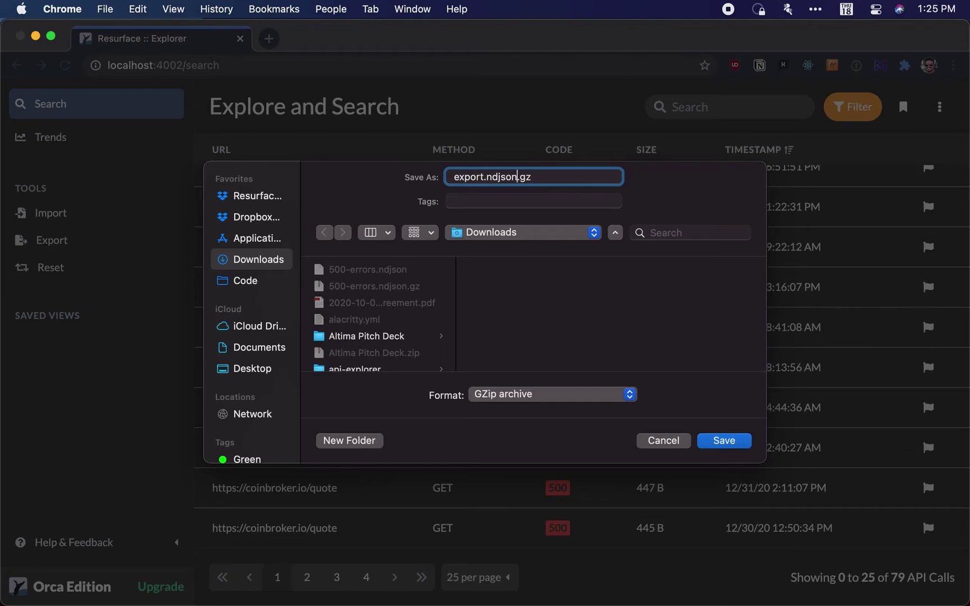
pyautogui.write('-demo')
pyautogui.press('Return')
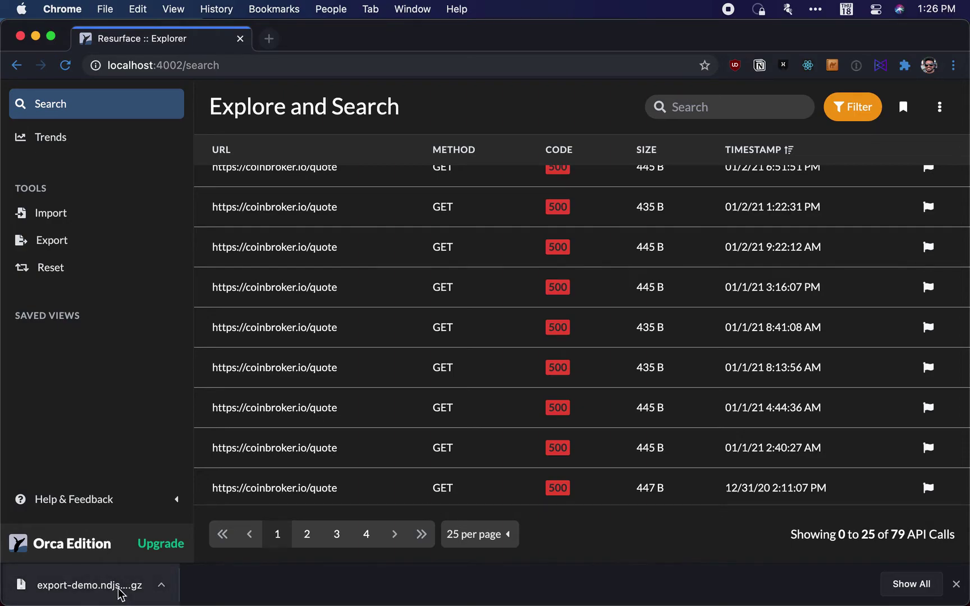
# - Reset the database and import export-demo.ndjson.gz from the Downloads folder, checking the number of imported calls
pyautogui.click(63, 279)
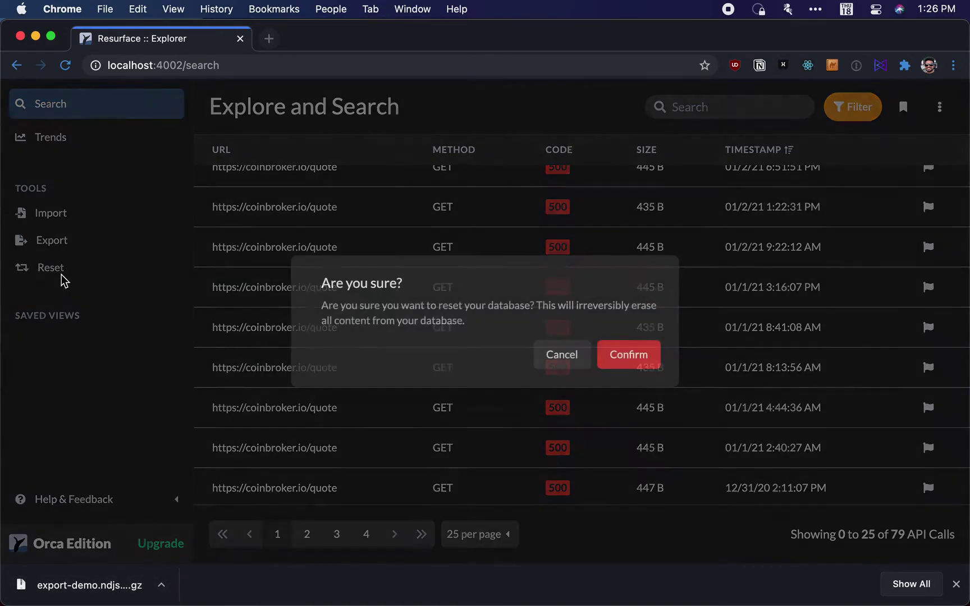
pyautogui.click(626, 354)
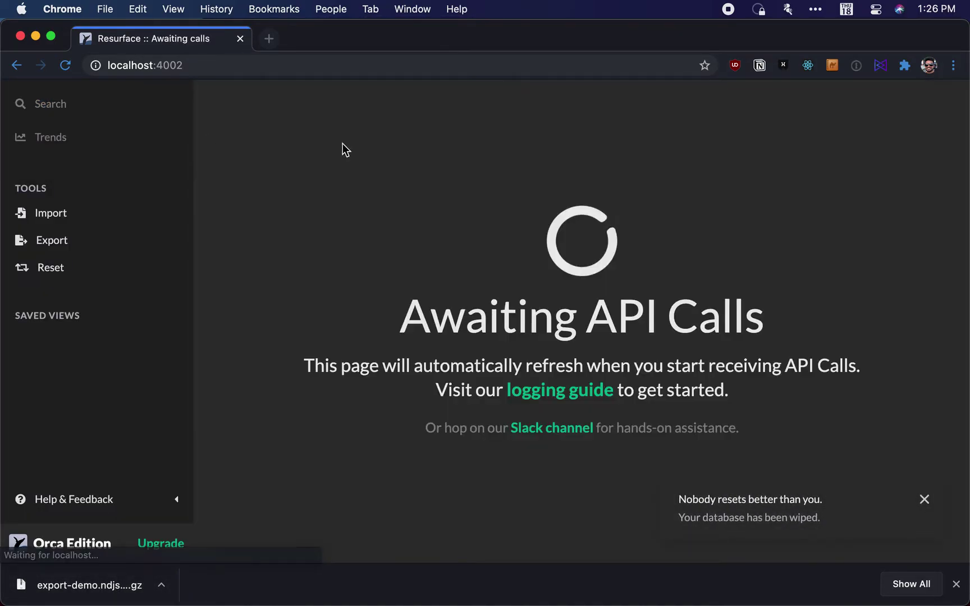
pyautogui.click(56, 214)
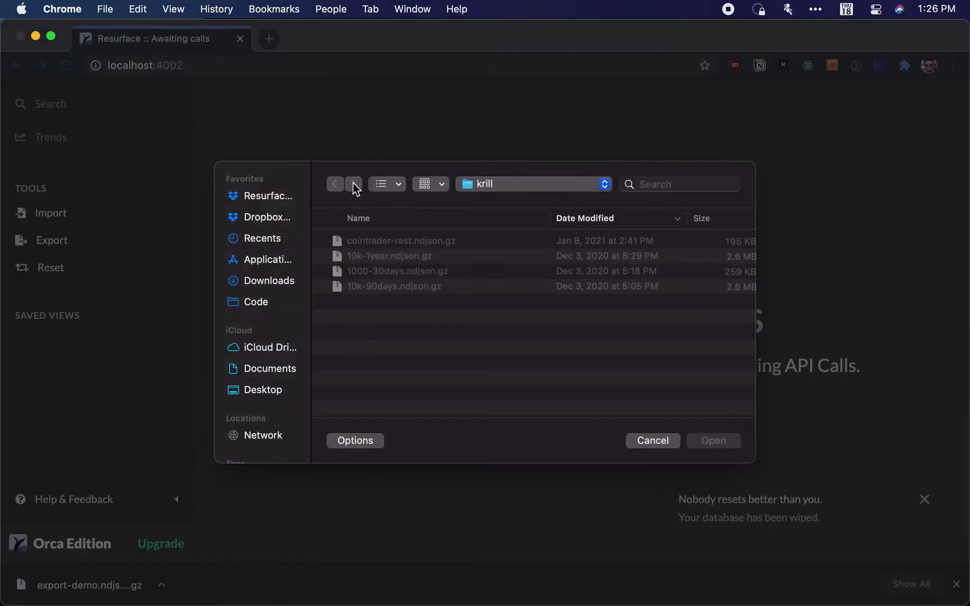
pyautogui.click(267, 279)
pyautogui.click(426, 242)
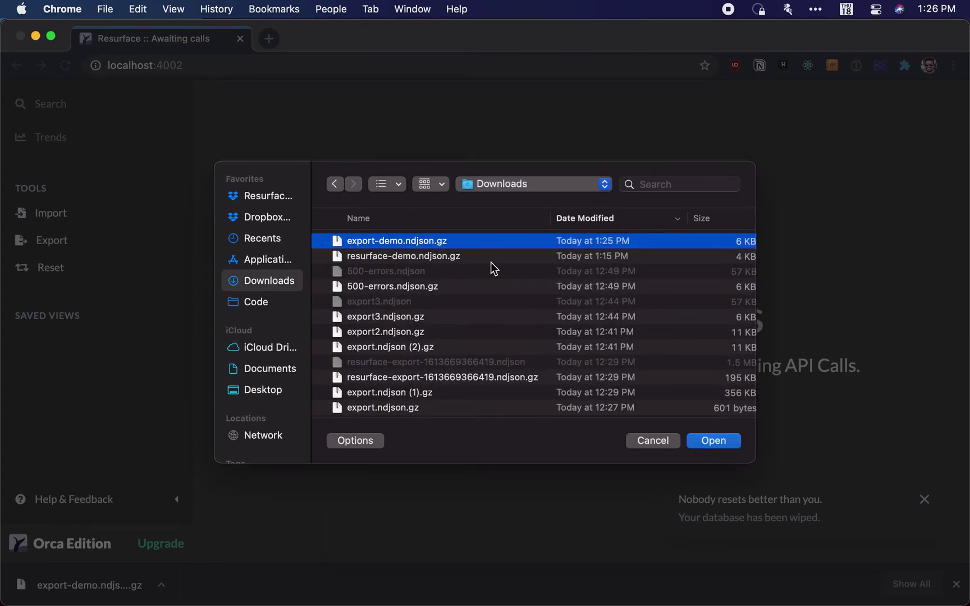
pyautogui.click(713, 441)
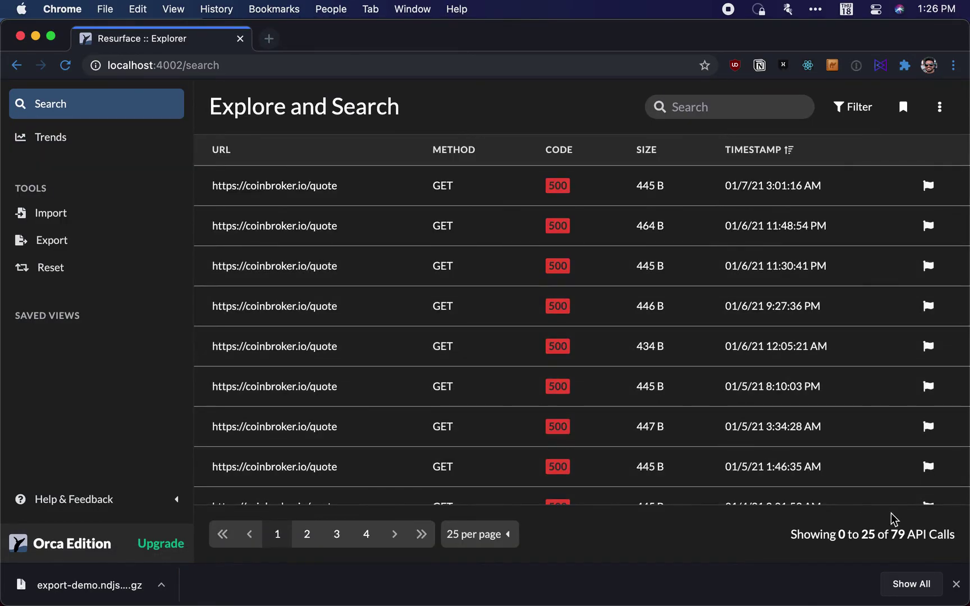
pyautogui.moveTo(902, 537); pyautogui.dragTo(778, 543)
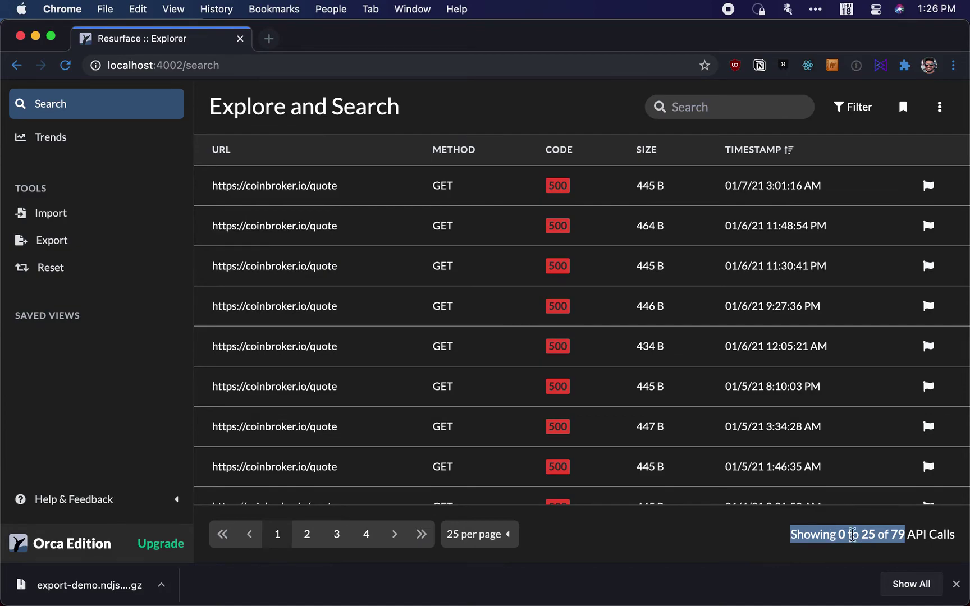
pyautogui.click(945, 534)
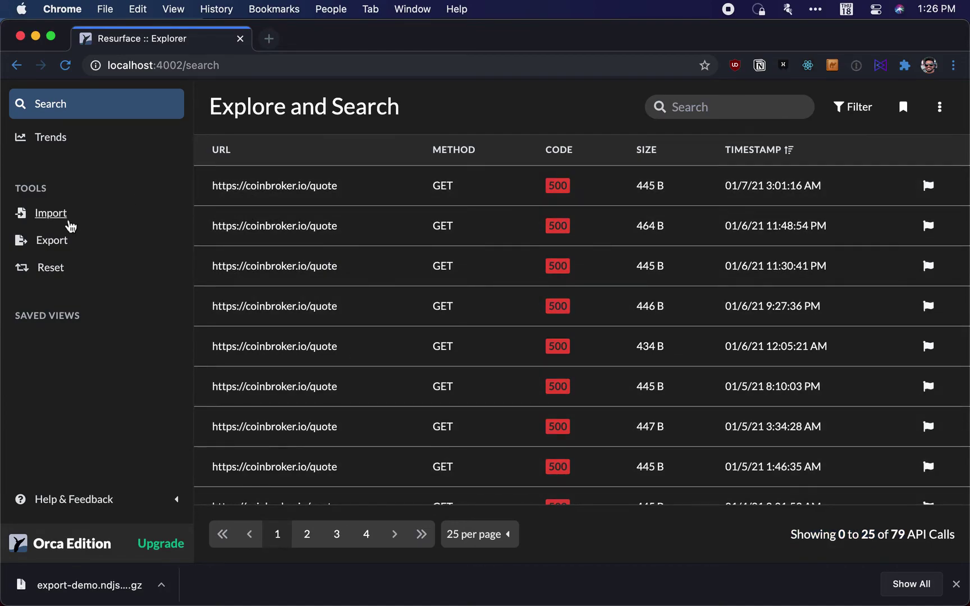
# - Review the trend charts of the imported calls, from calls by agent through calls by size
pyautogui.click(108, 137)
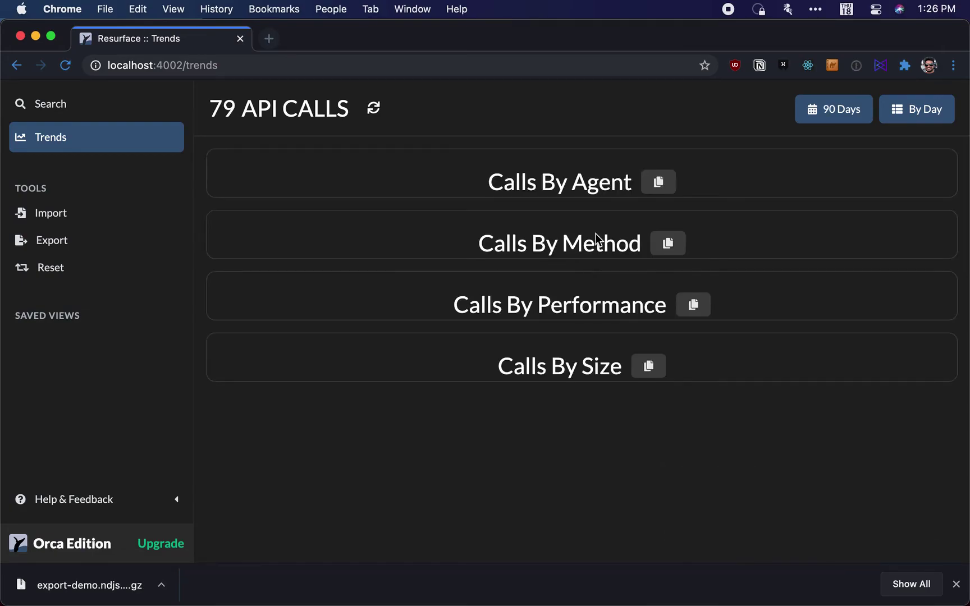
pyautogui.scroll(-10, 561, 320)
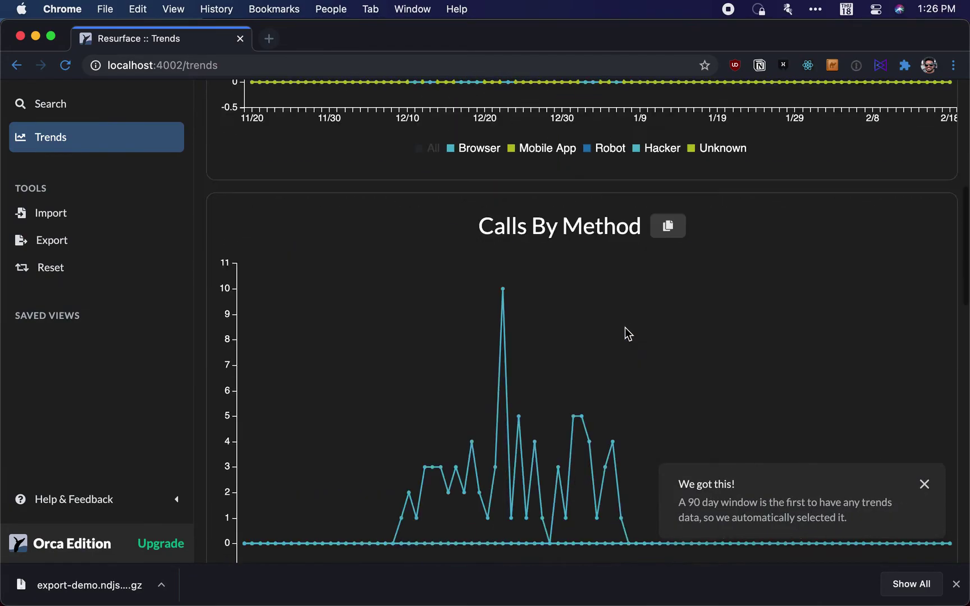
pyautogui.scroll(-15, 611, 334)
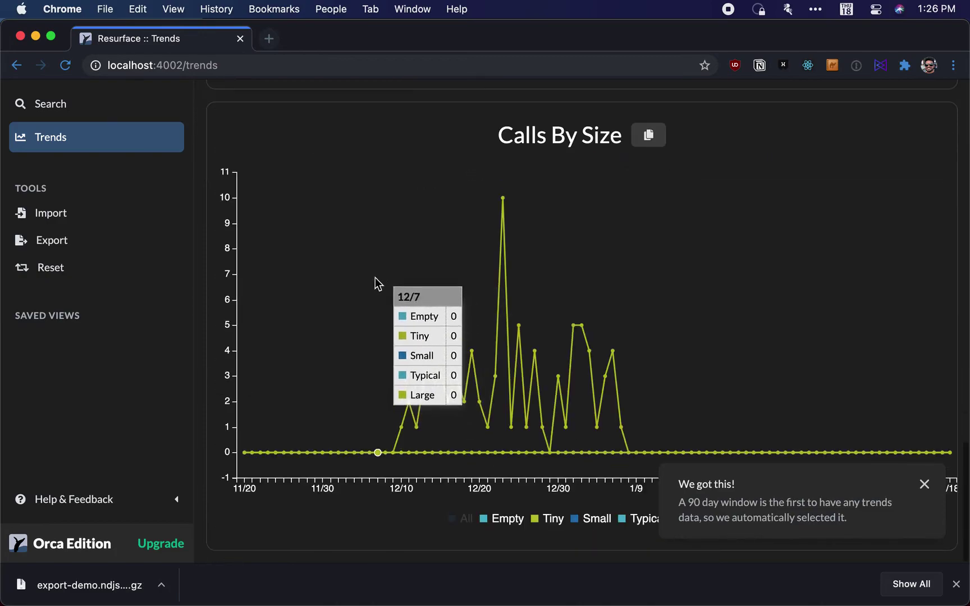
# - Return to the call list, open the second quote call and examine its details down to the runtime error in the response body
pyautogui.click(133, 110)
pyautogui.click(419, 232)
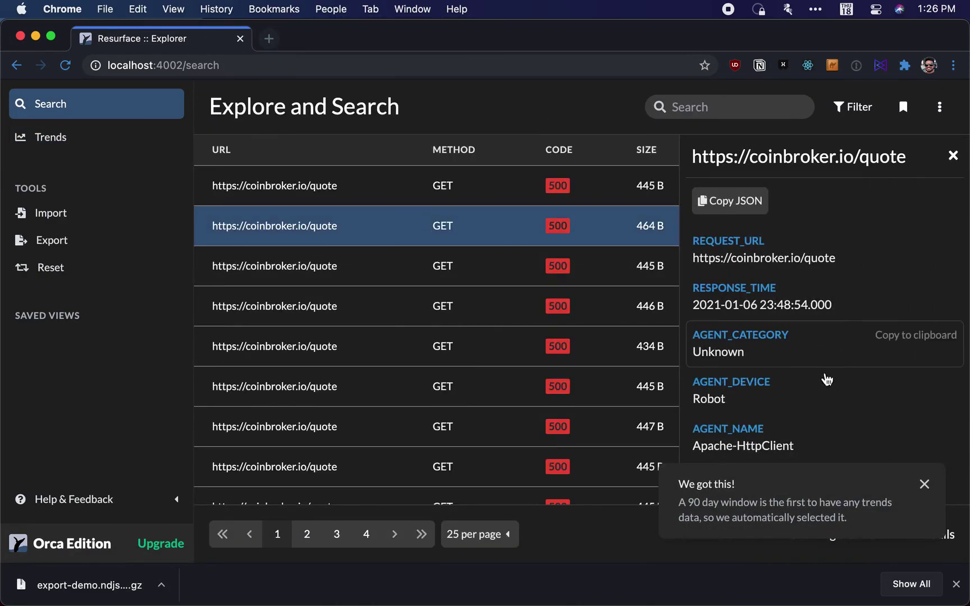
pyautogui.scroll(-10, 800, 367)
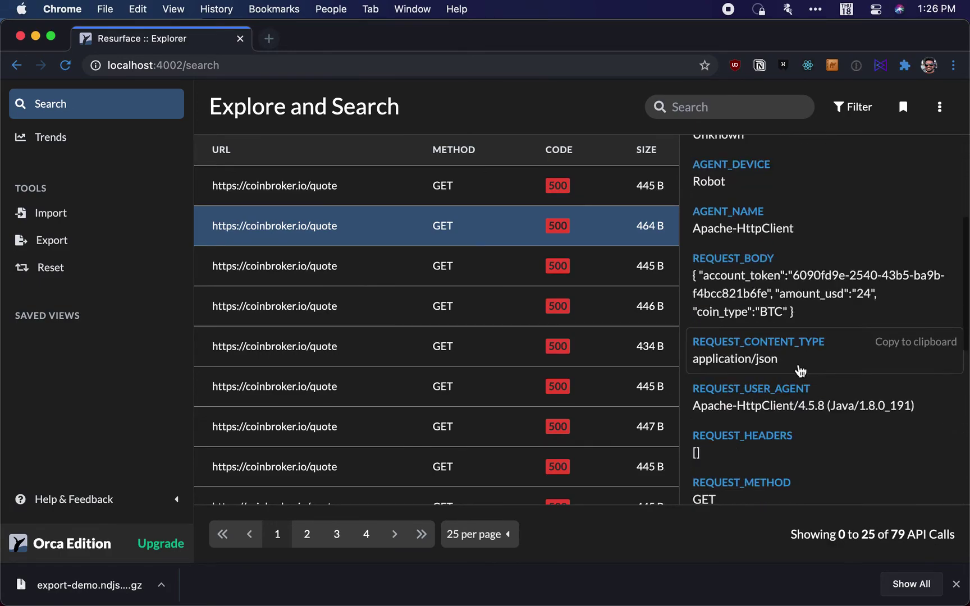
pyautogui.click(956, 584)
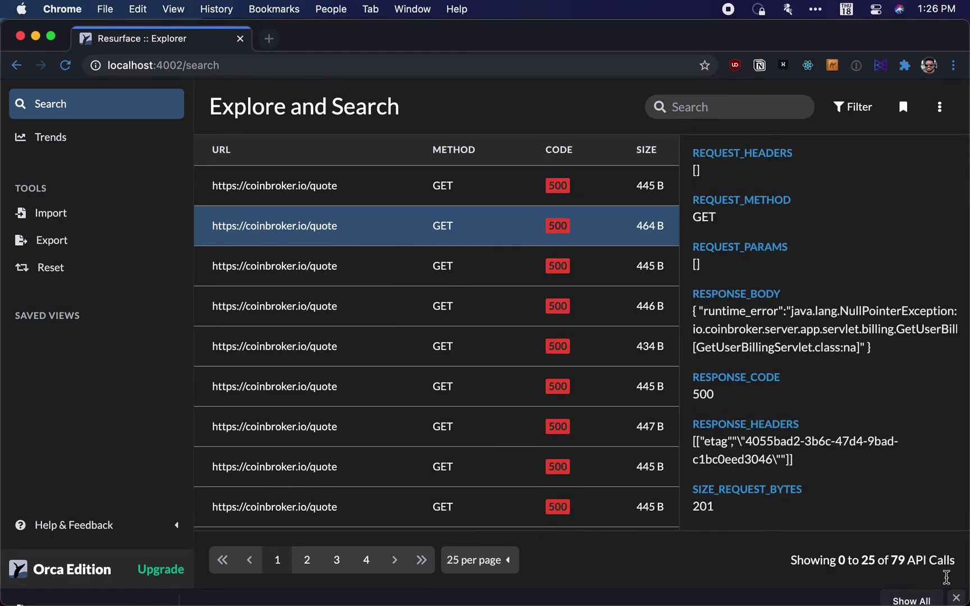
pyautogui.moveTo(858, 349); pyautogui.dragTo(708, 314)
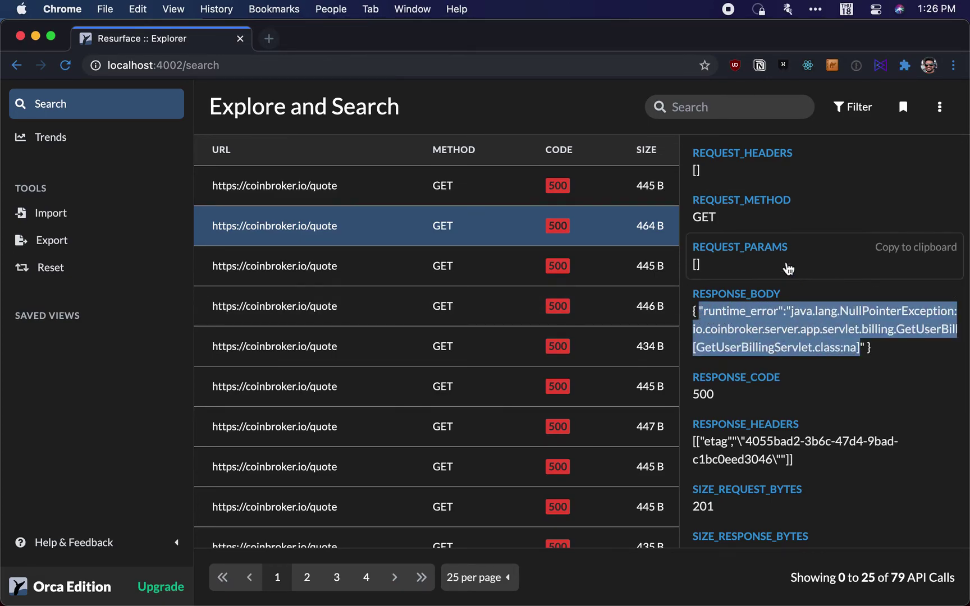
# - Step through the details of several more failed quote calls, page through to the last results page and return to page 1
pyautogui.click(520, 202)
pyautogui.click(457, 302)
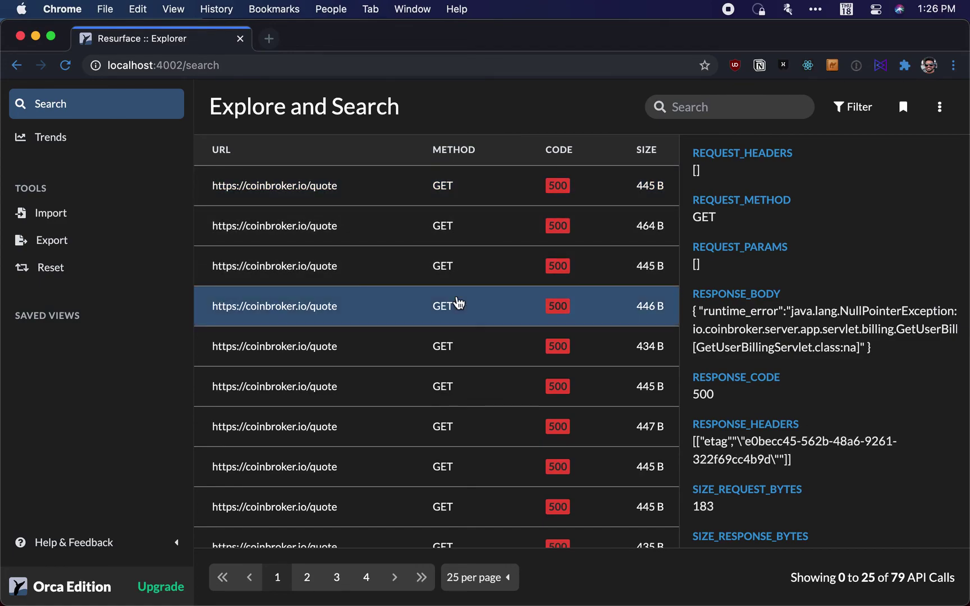
pyautogui.press('Down')
pyautogui.press('Down')
pyautogui.press('Down')
pyautogui.press('Down')
pyautogui.press('Right')
pyautogui.press('Right')
pyautogui.press('Right')
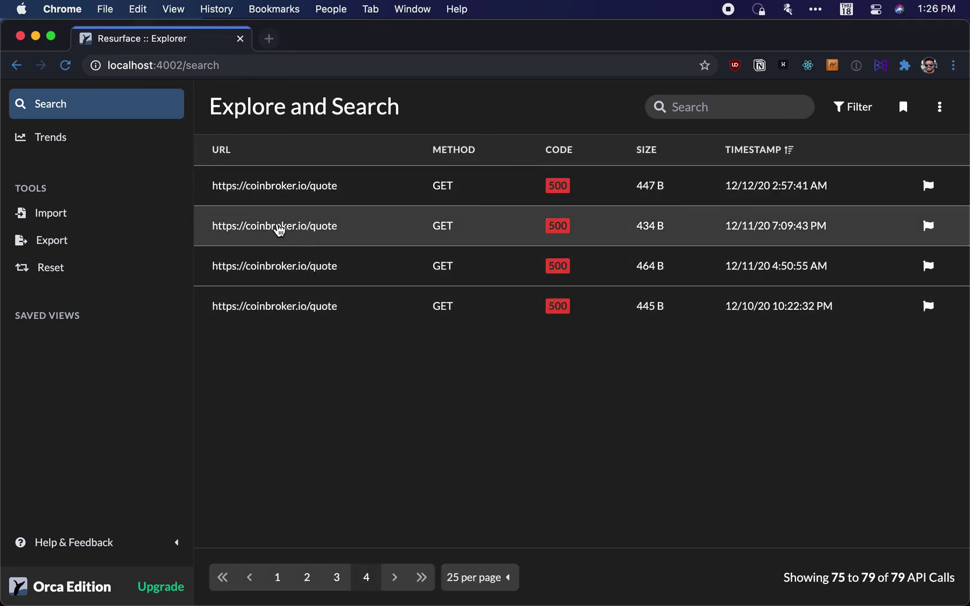
pyautogui.click(278, 582)
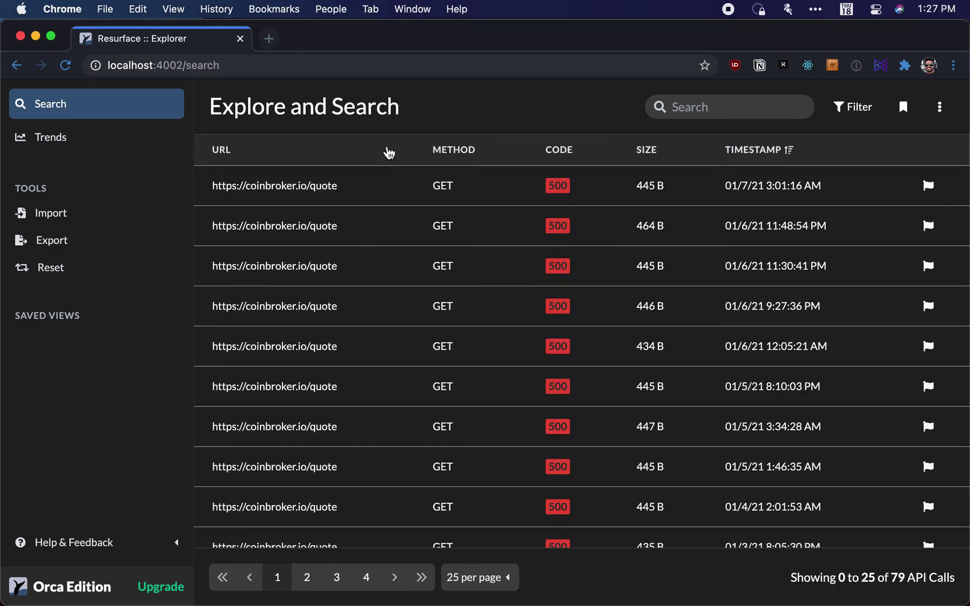